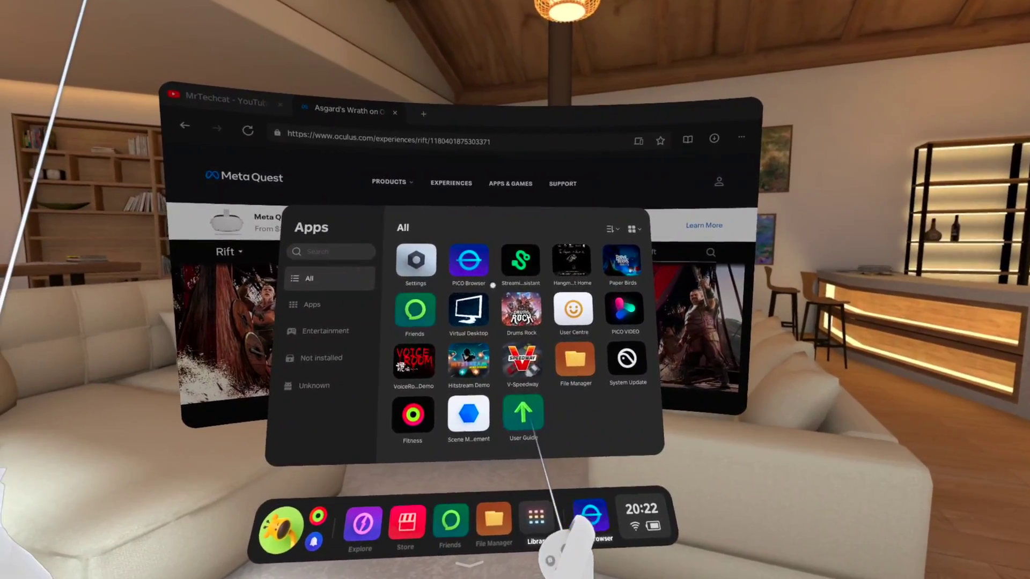
- Launch Virtual Desktop from the headset's app library and show the featured games in the Oculus store
click(474, 310)
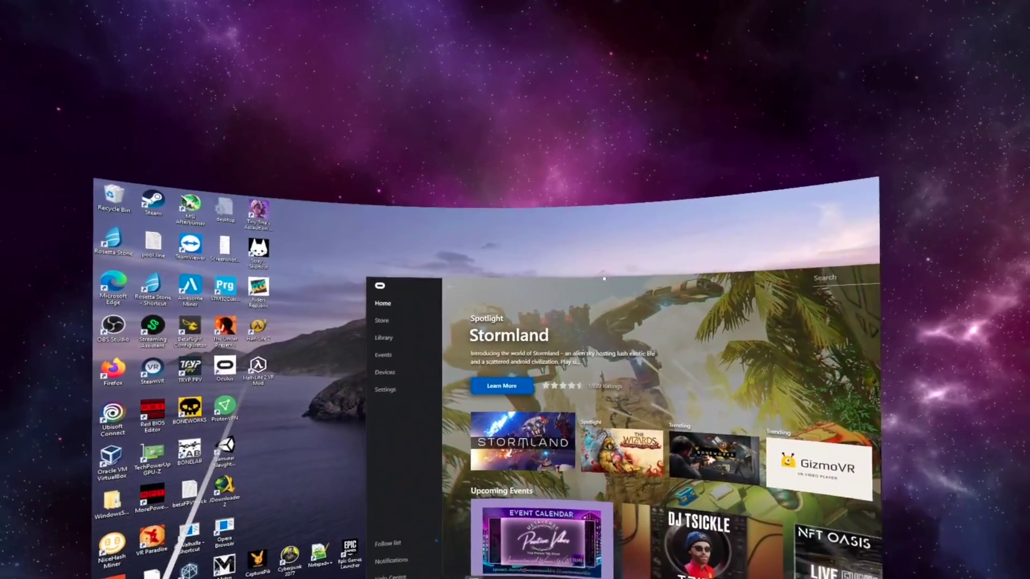
drag(604, 279, 511, 208)
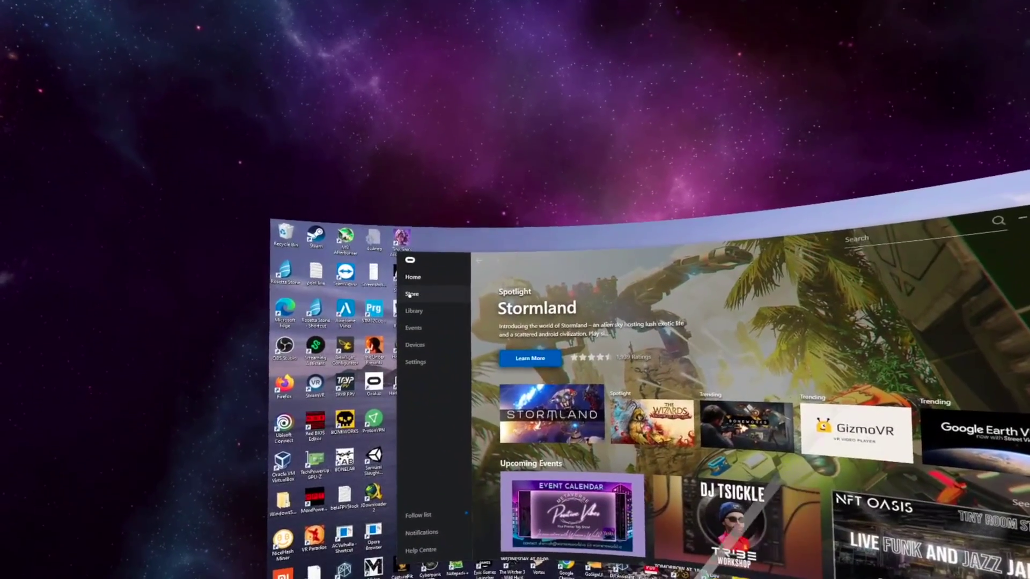
click(411, 295)
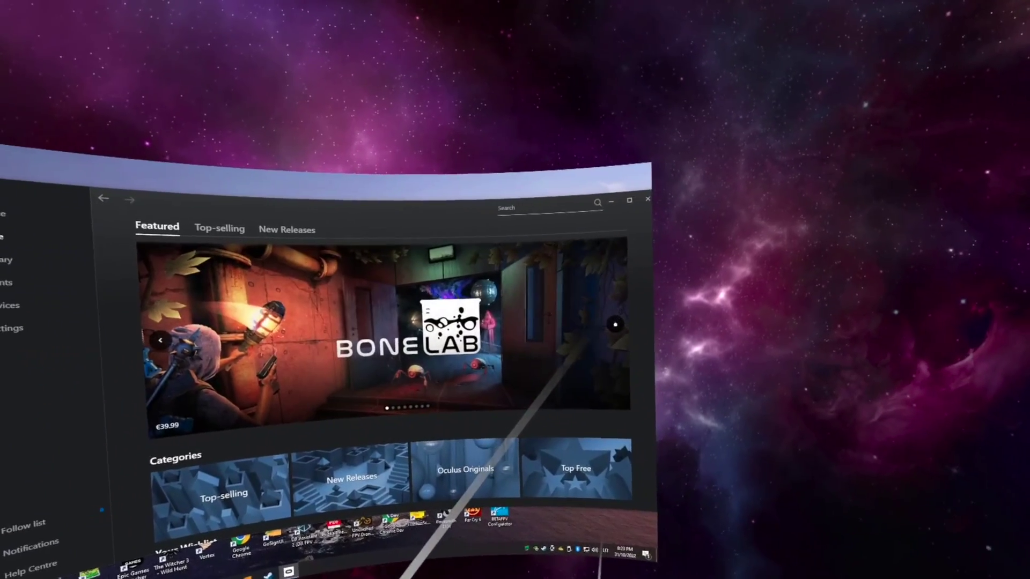
click(628, 330)
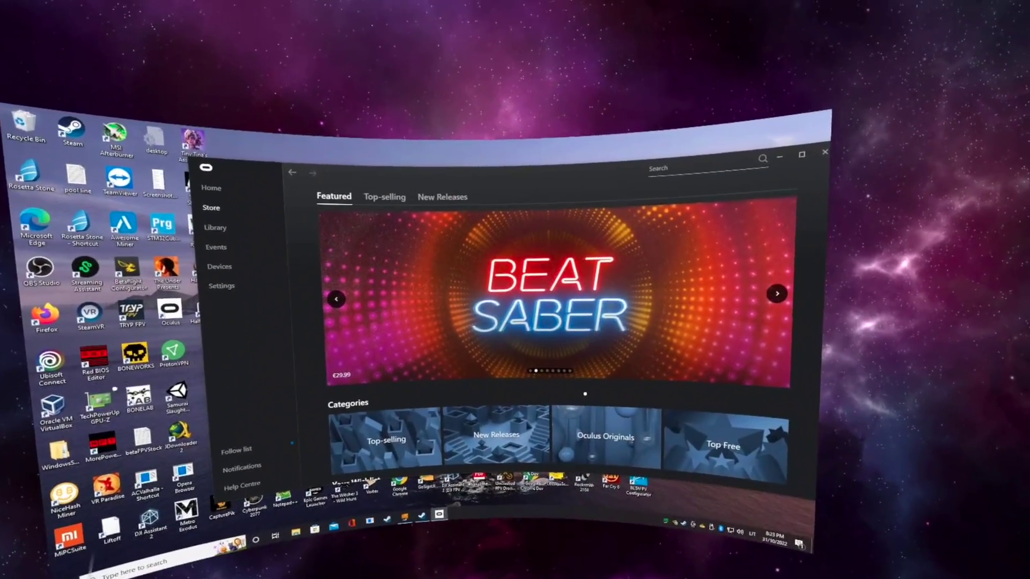
- Browse the featured game categories in the Oculus store for available titles
scroll(558, 322, down, 3)
scroll(575, 287, down, 5)
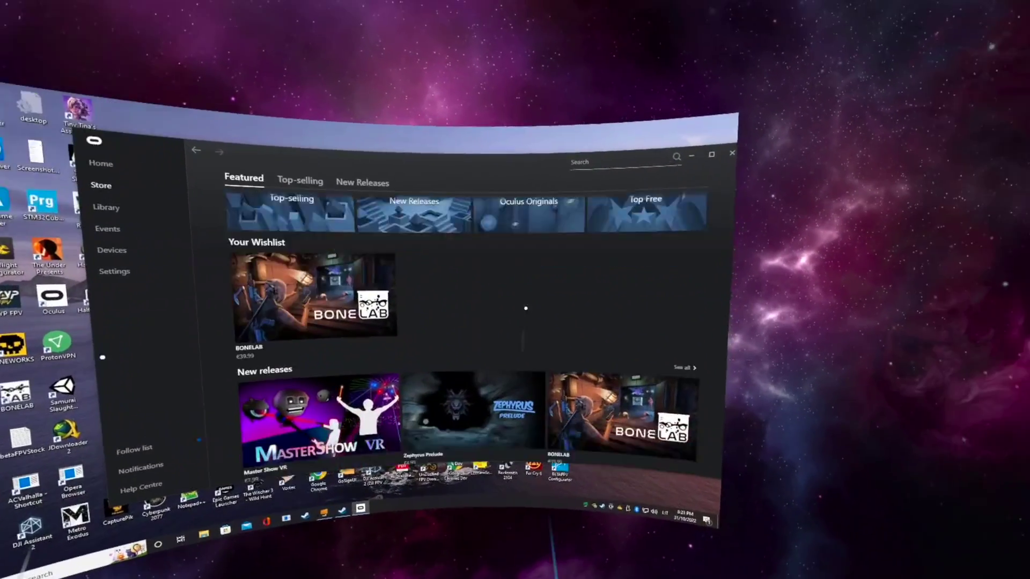
scroll(581, 310, down, 8)
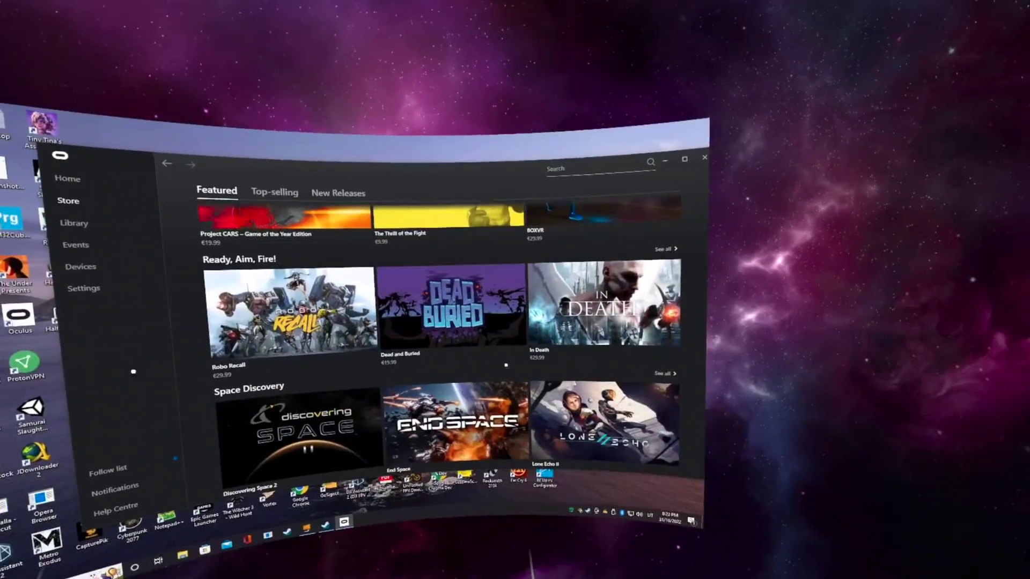
scroll(510, 382, down, 5)
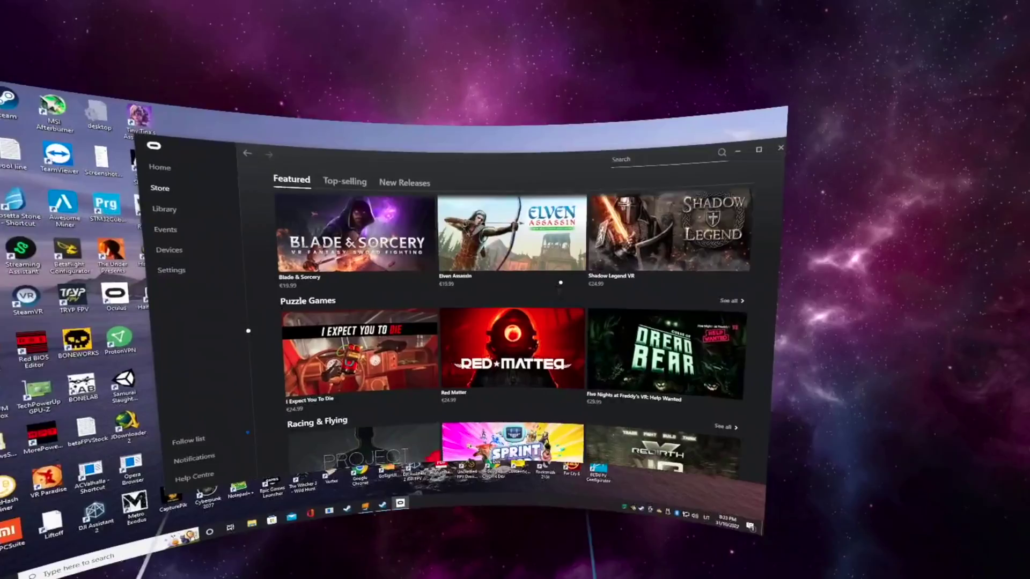
scroll(505, 260, down, 5)
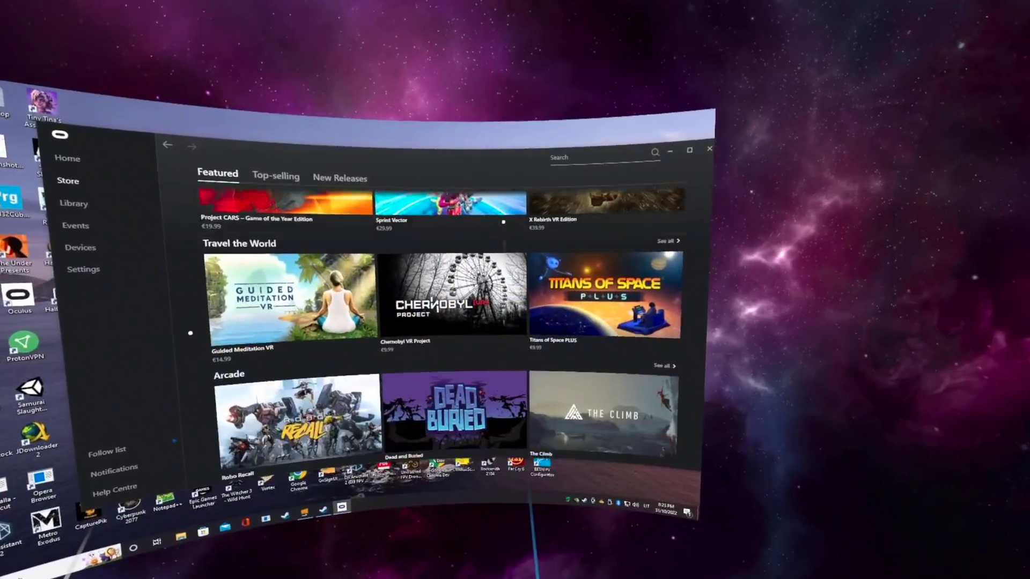
scroll(554, 382, down, 5)
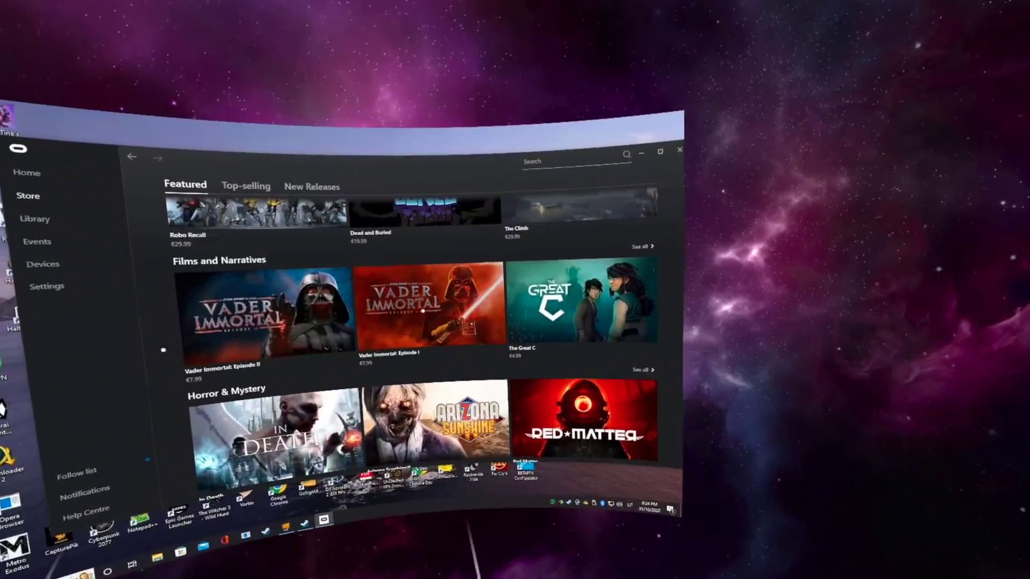
scroll(429, 349, down, 3)
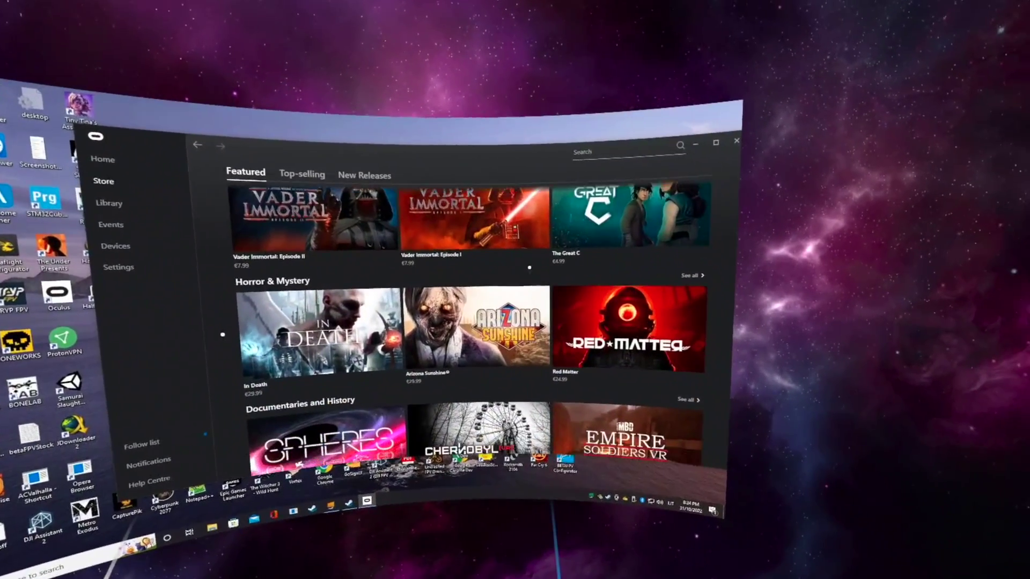
scroll(500, 230, down, 1)
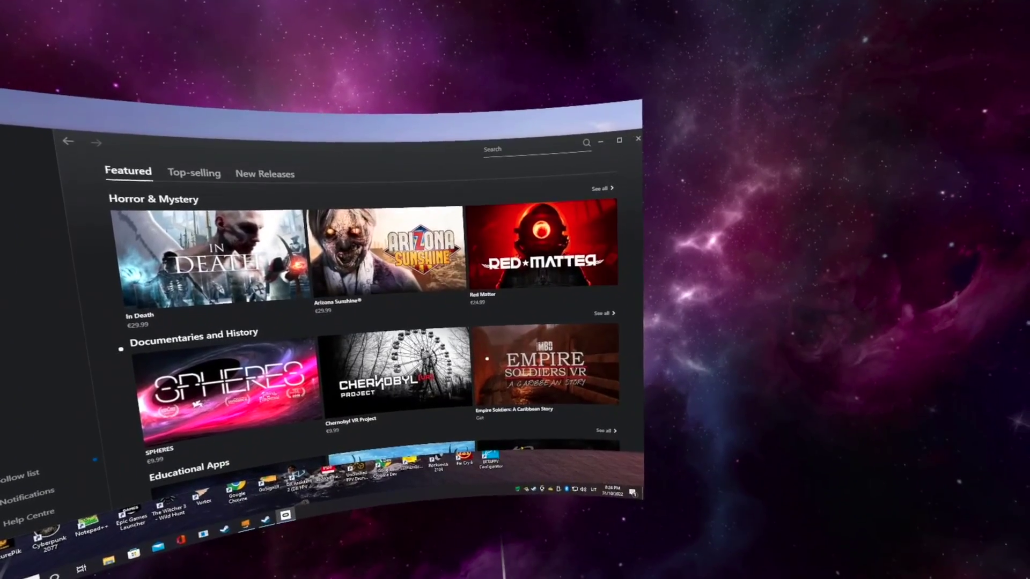
- Download Empire Soldiers: A Caribbean Story from the Oculus store and check the Virtual Desktop games list
mouse_move(558, 386)
click(524, 367)
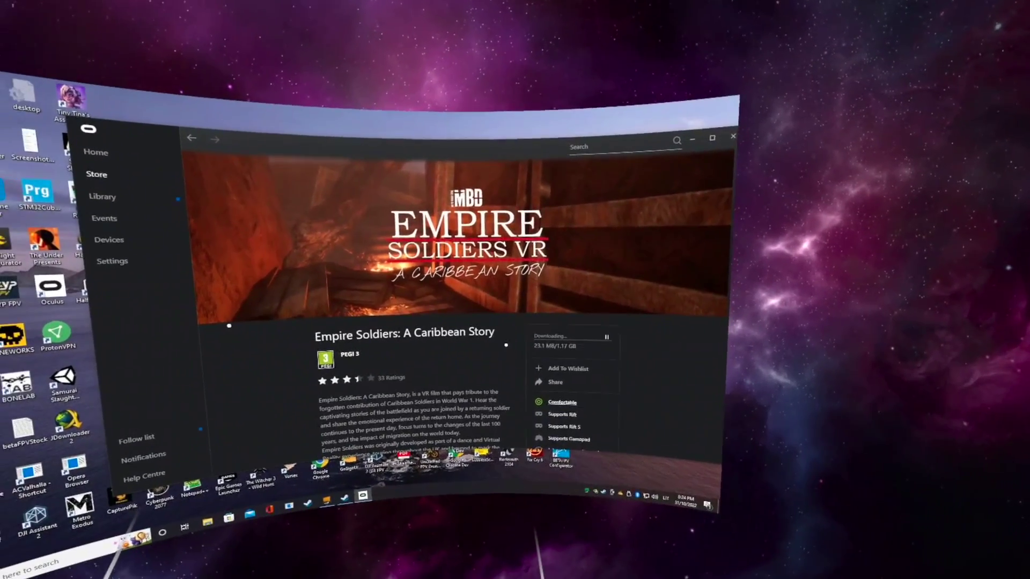
key(Menu)
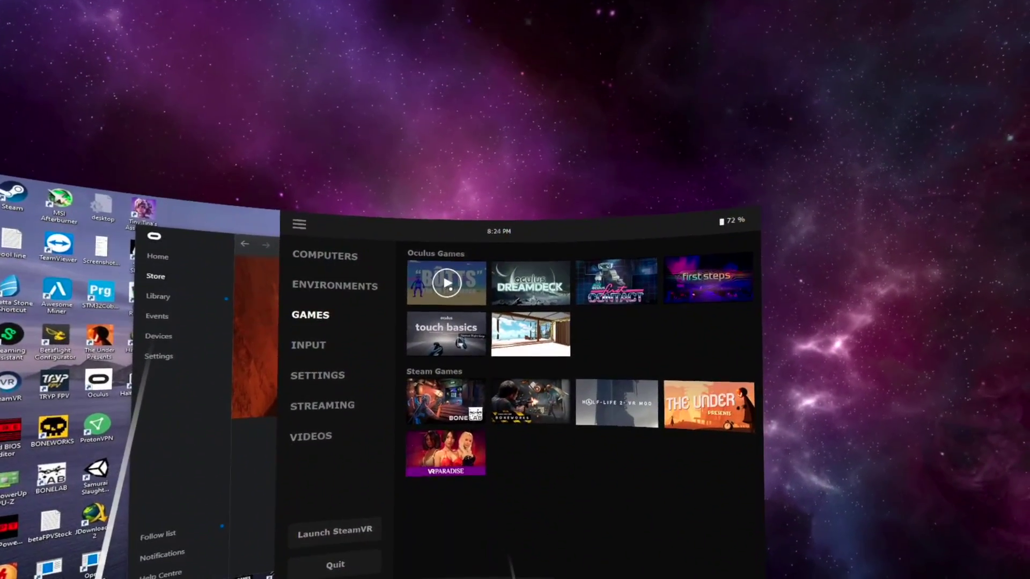
key(Escape)
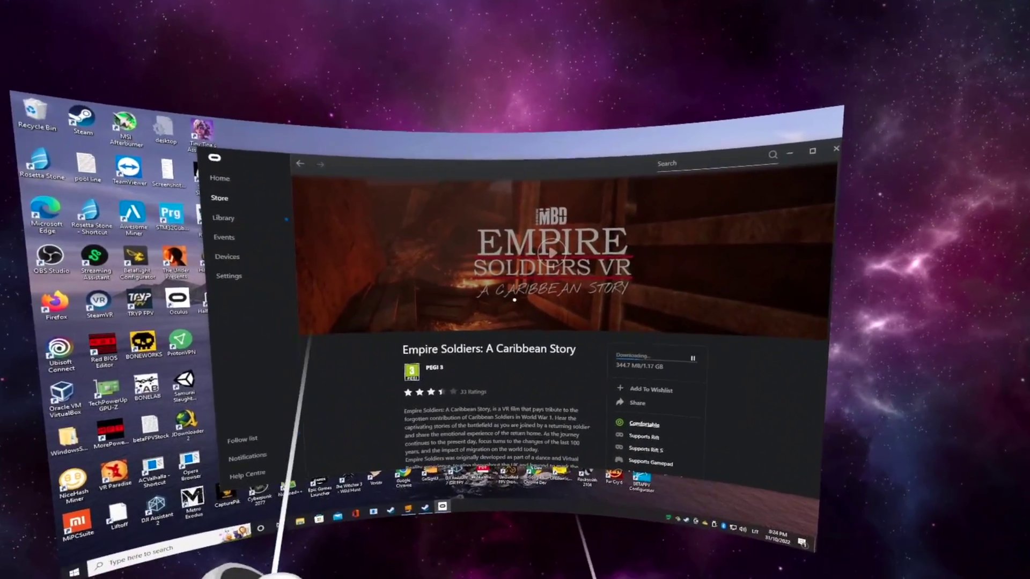
- Try to start Empire Soldiers: A Caribbean Story directly from its Oculus store page
mouse_move(391, 56)
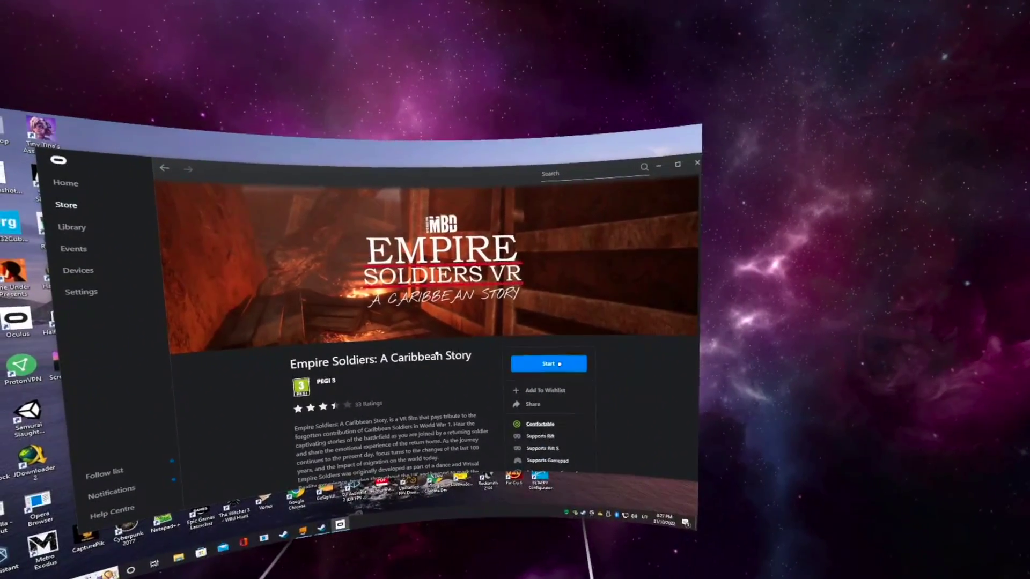
click(550, 365)
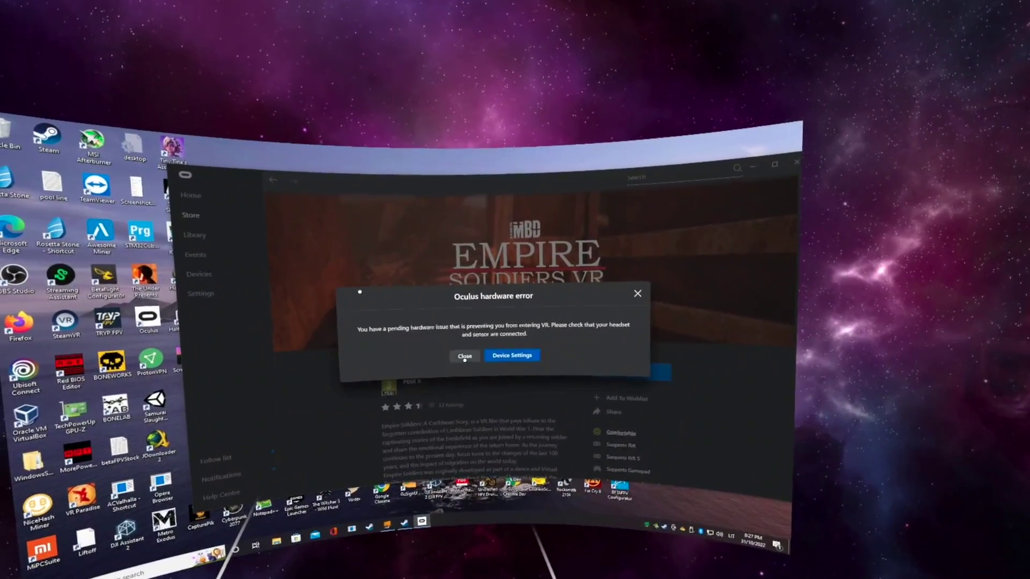
click(464, 358)
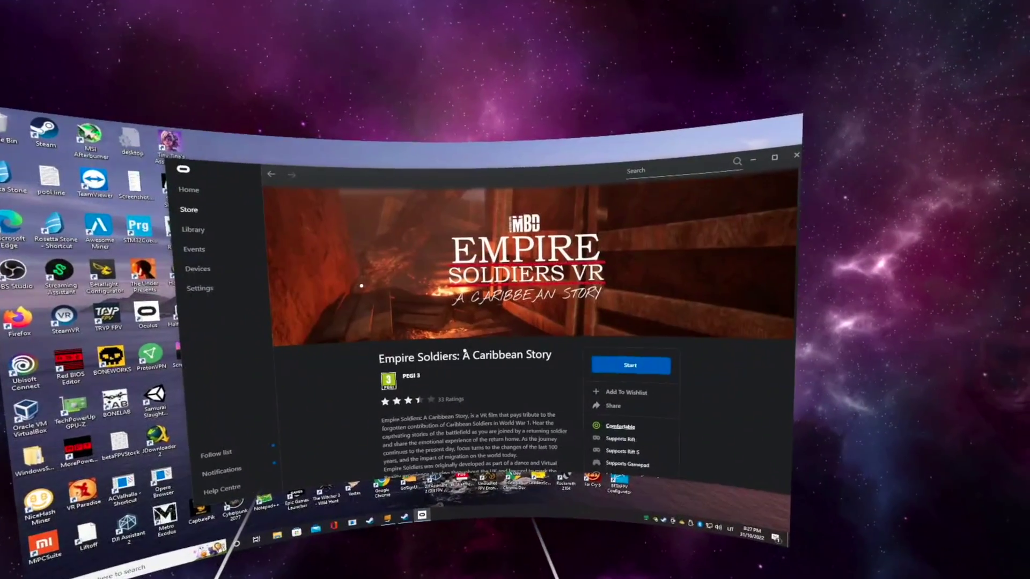
- Launch Empire Soldiers VR from the Oculus games listed in Virtual Desktop
key(Escape)
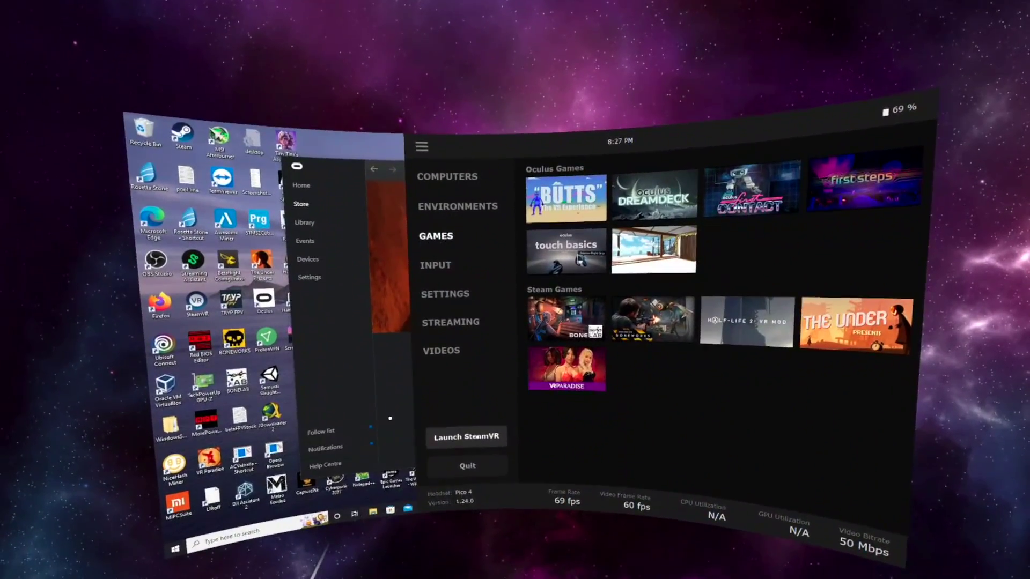
click(448, 465)
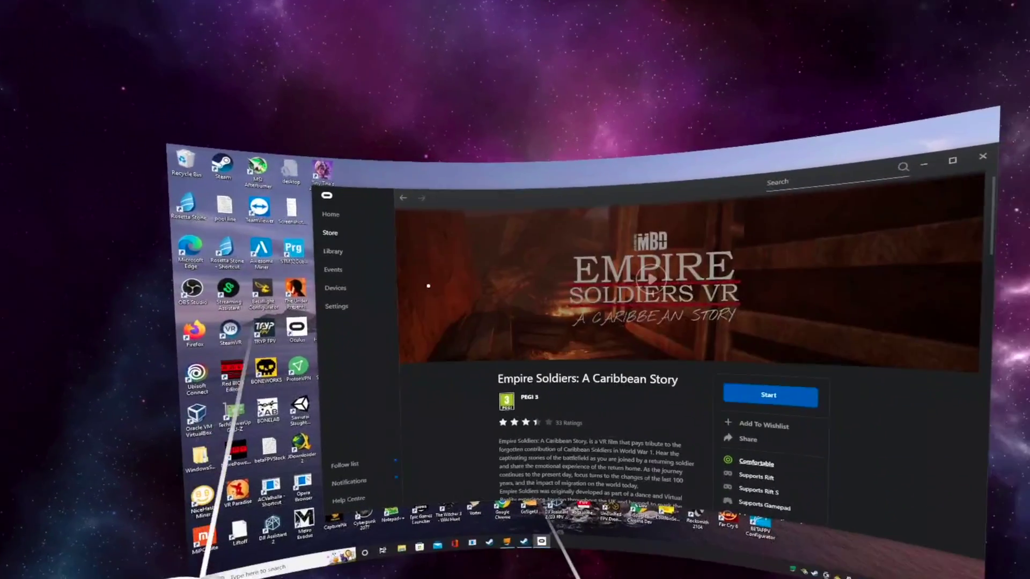
key(Escape)
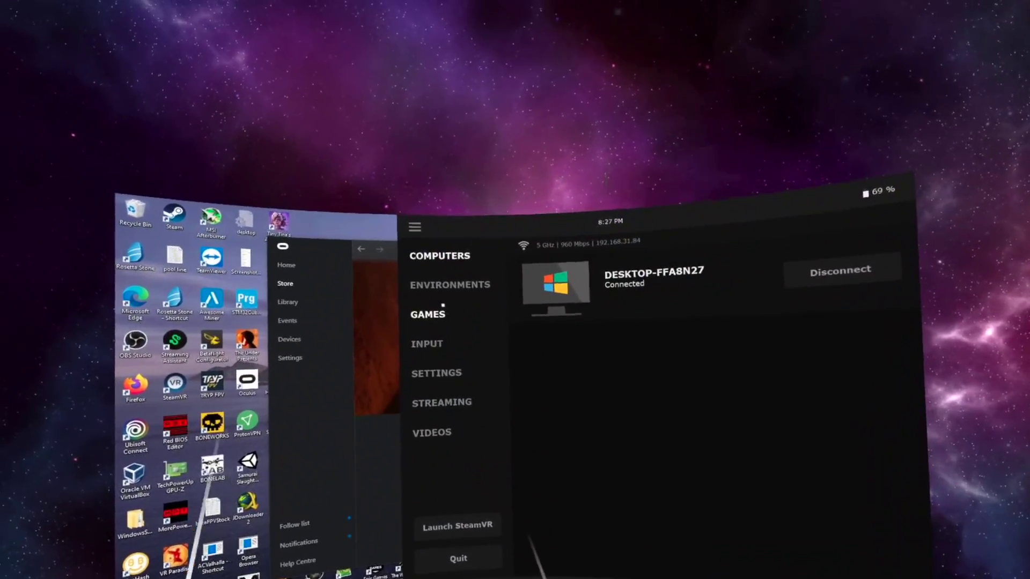
click(441, 311)
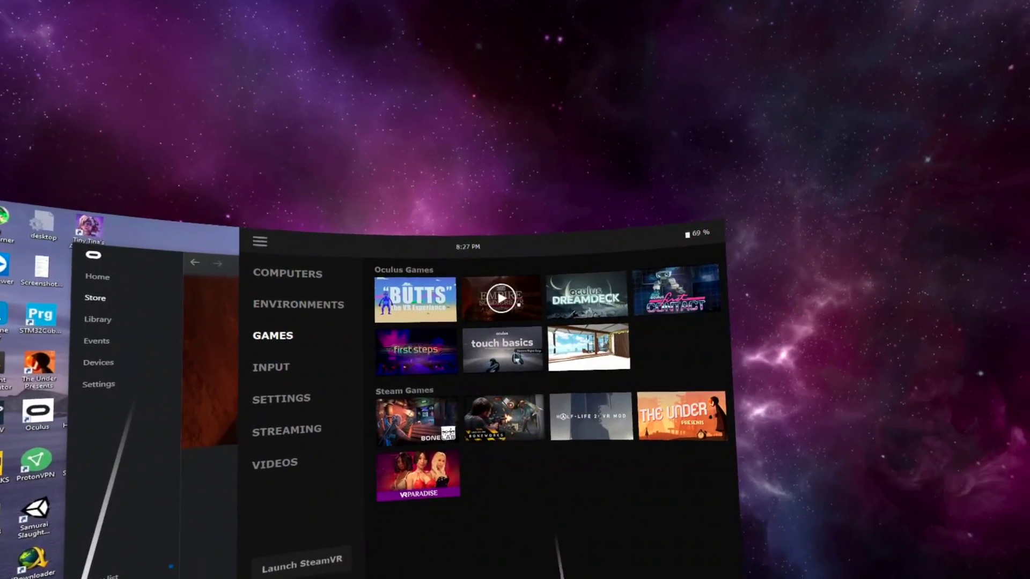
click(494, 295)
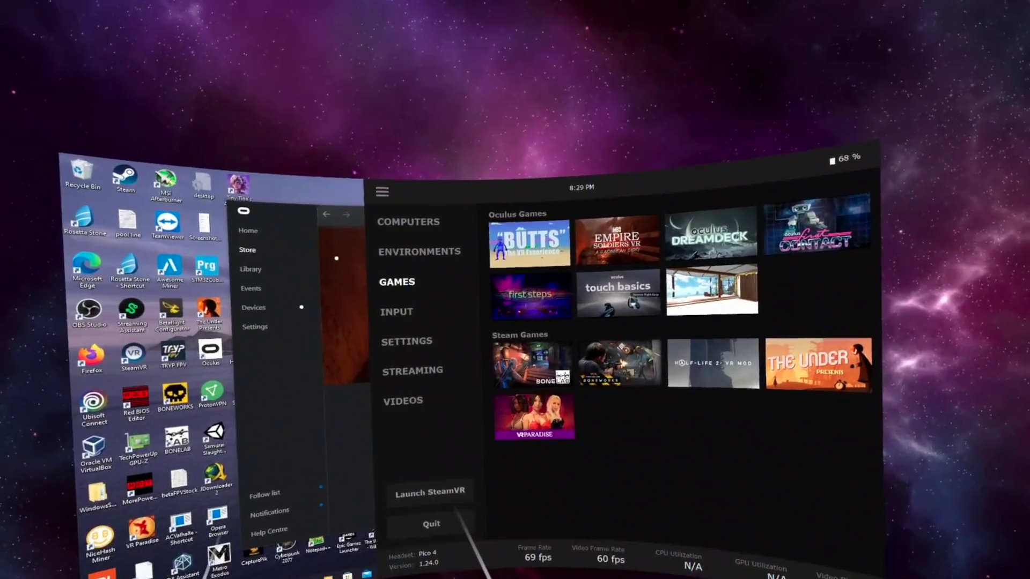
- Return to the desktop and browse the featured games in the Oculus store again
key(Escape)
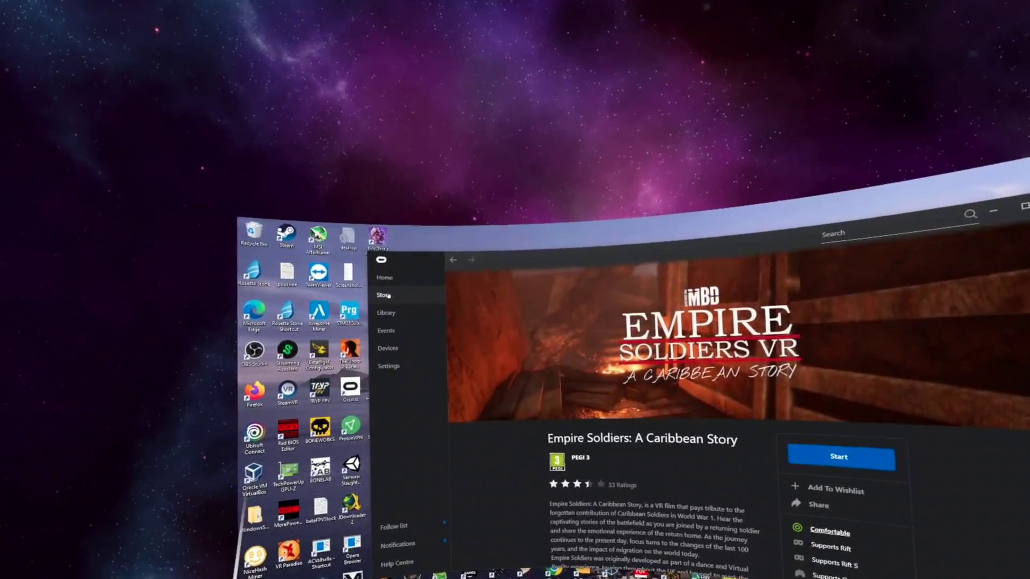
click(377, 304)
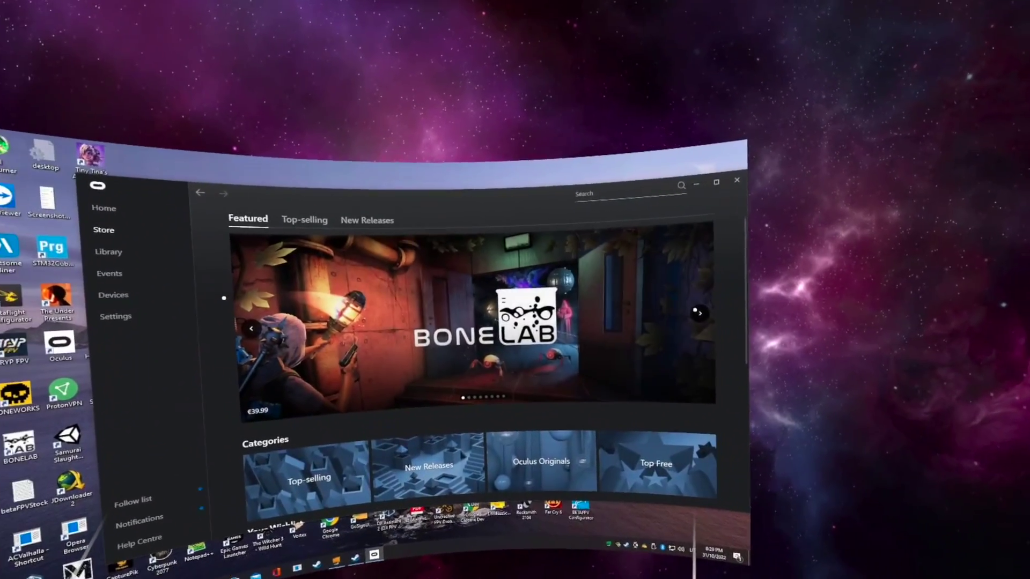
click(707, 312)
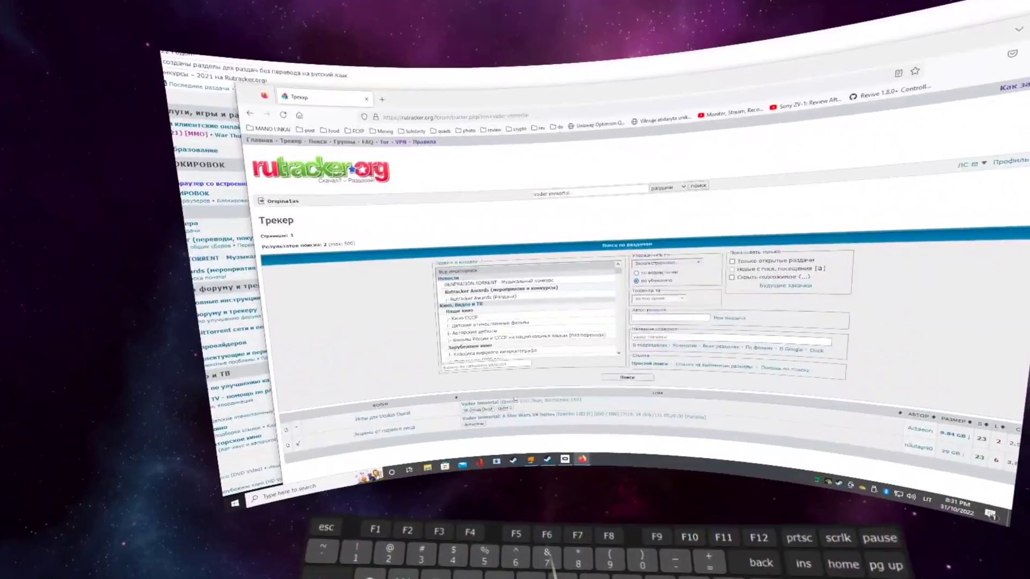
- Open the Oculus Quest release of Vader Immortal (Episodes I-III) in the tracker results and examine its page
click(462, 484)
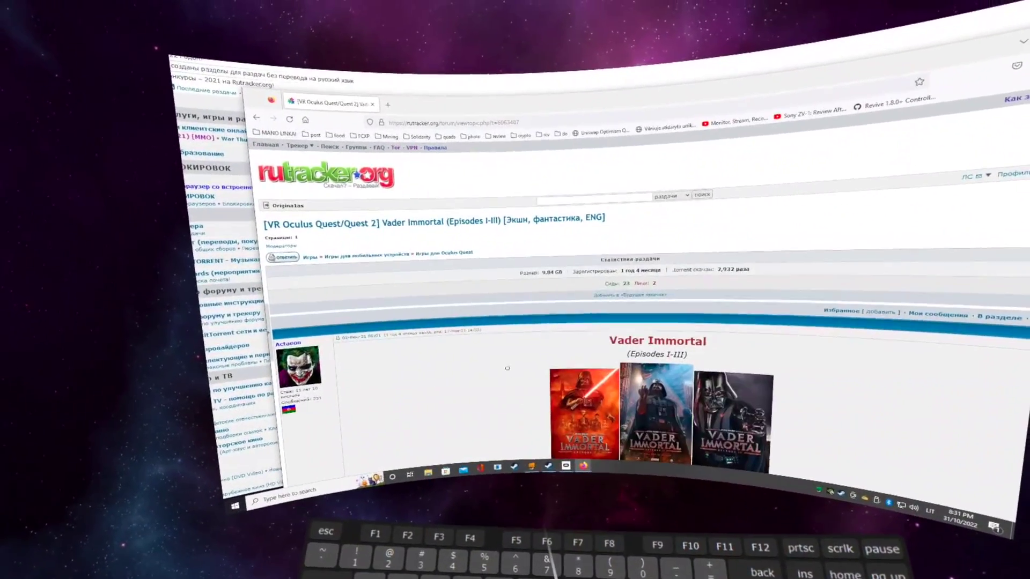
scroll(523, 403, down, 3)
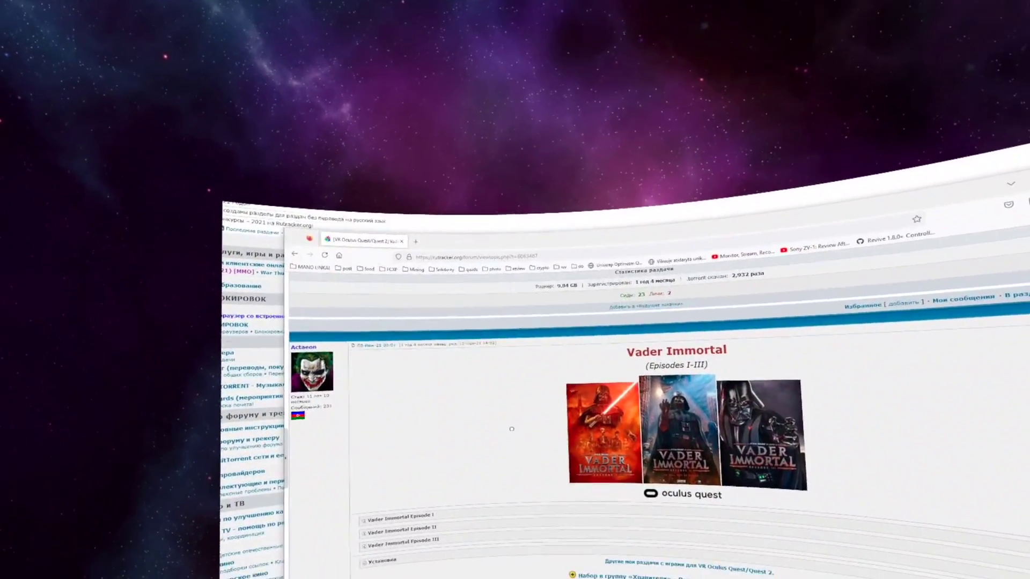
scroll(535, 494, up, 3)
scroll(481, 459, down, 5)
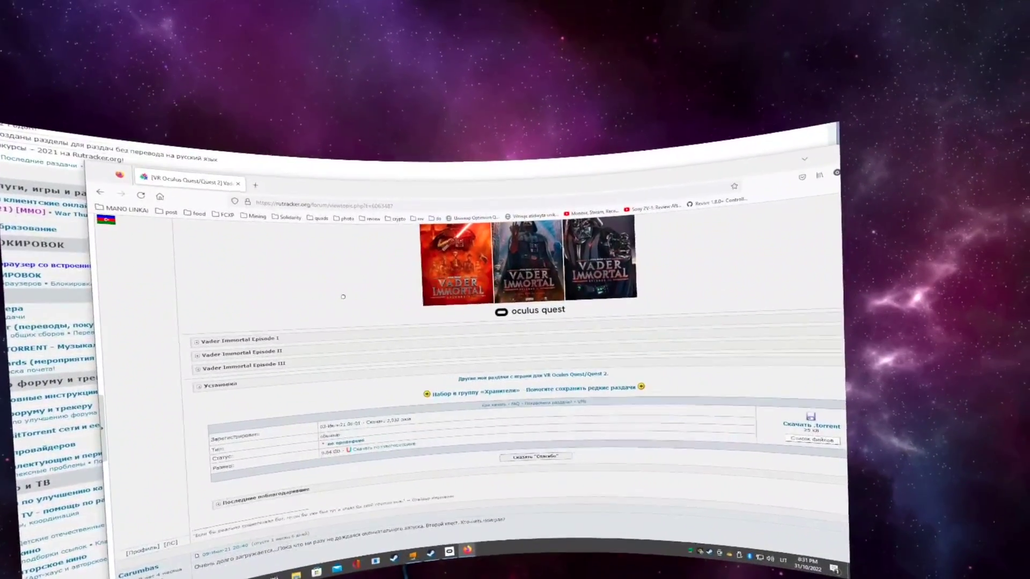
scroll(398, 262, up, 5)
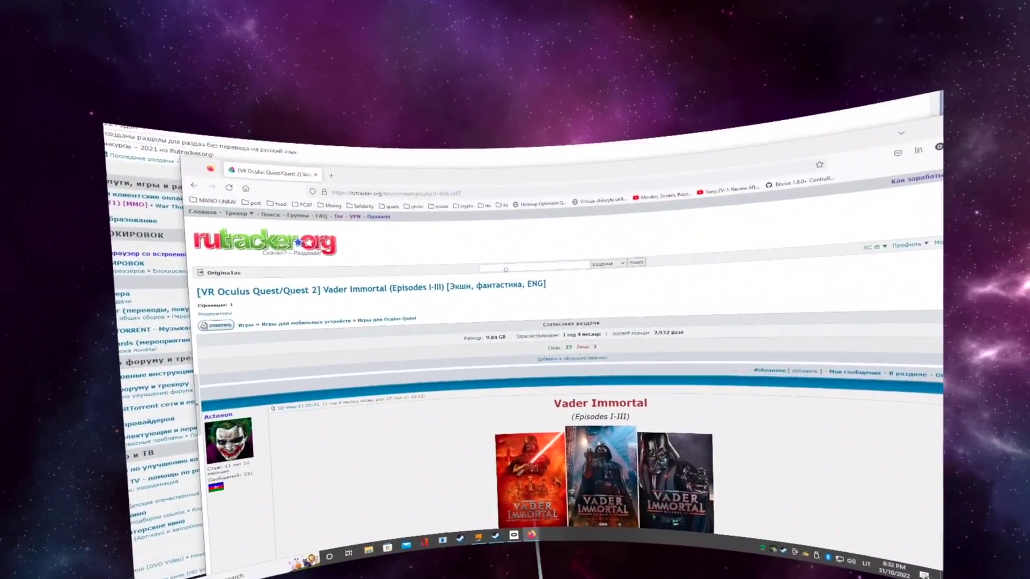
- Search the tracker for "vader immortal" and examine the page of the portable A Star Wars VR Series release
click(508, 260)
text(vader immortal)
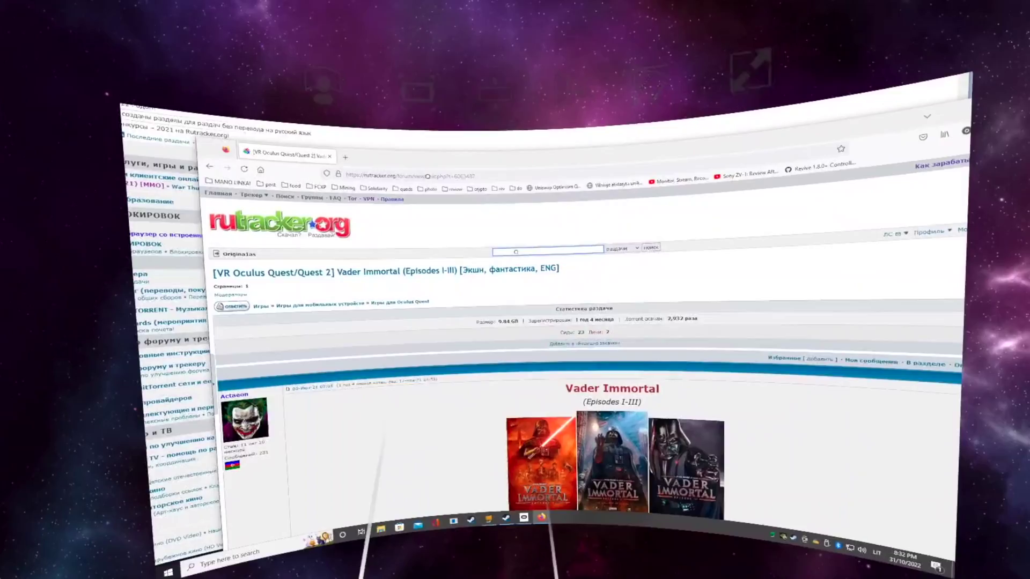
key(Return)
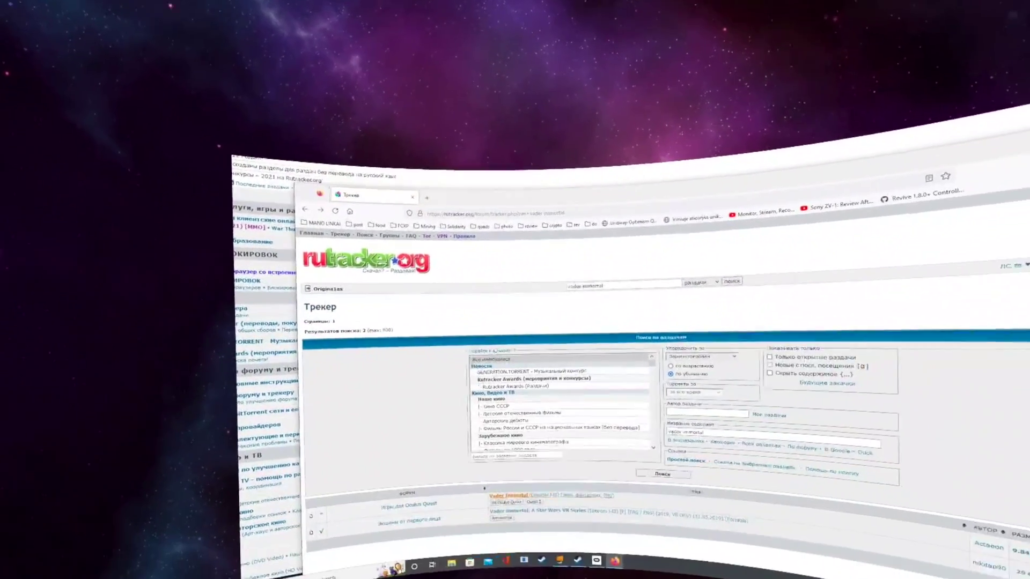
scroll(388, 313, down, 2)
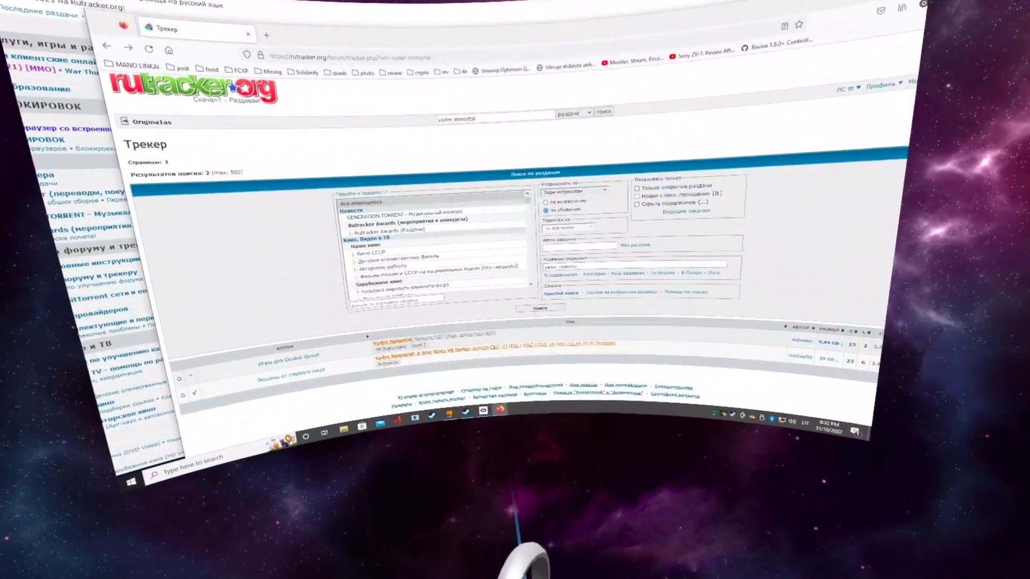
click(497, 352)
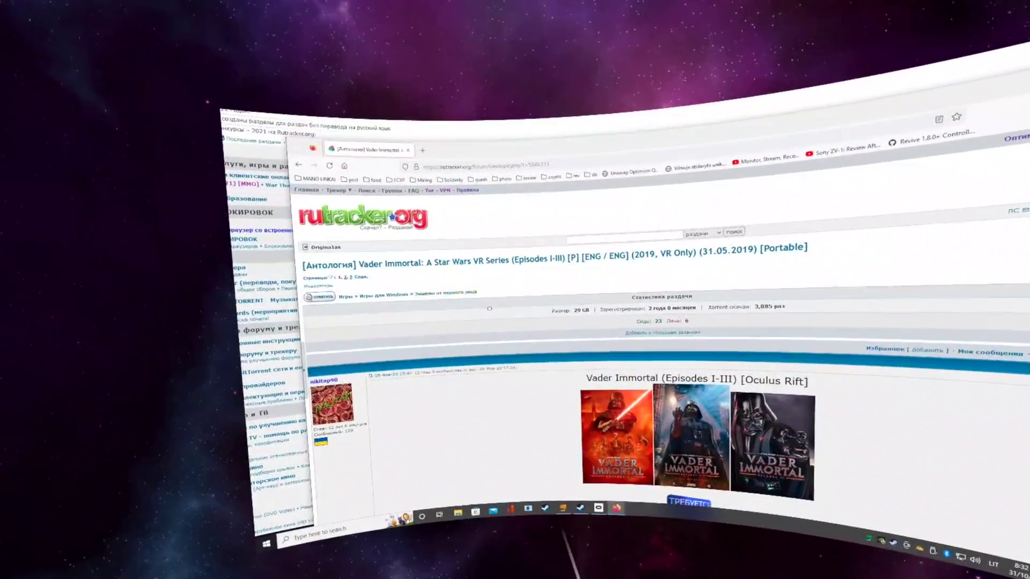
scroll(409, 360, down, 1)
scroll(409, 360, down, 2)
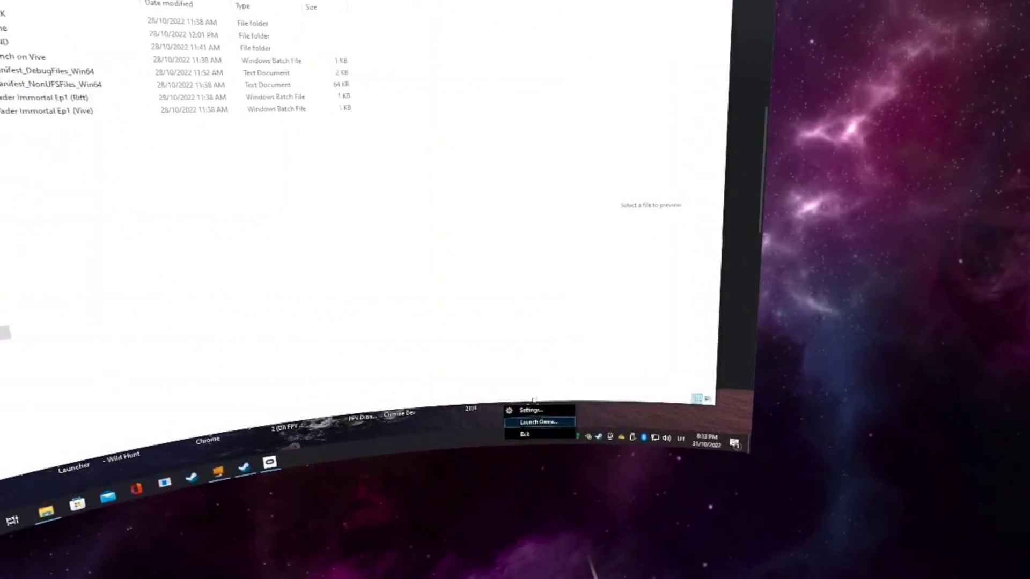
- Launch the Revive Dashboard on the PC to view its games, and bring the Vader.Immortal.Episode.I folder back to the front
click(503, 409)
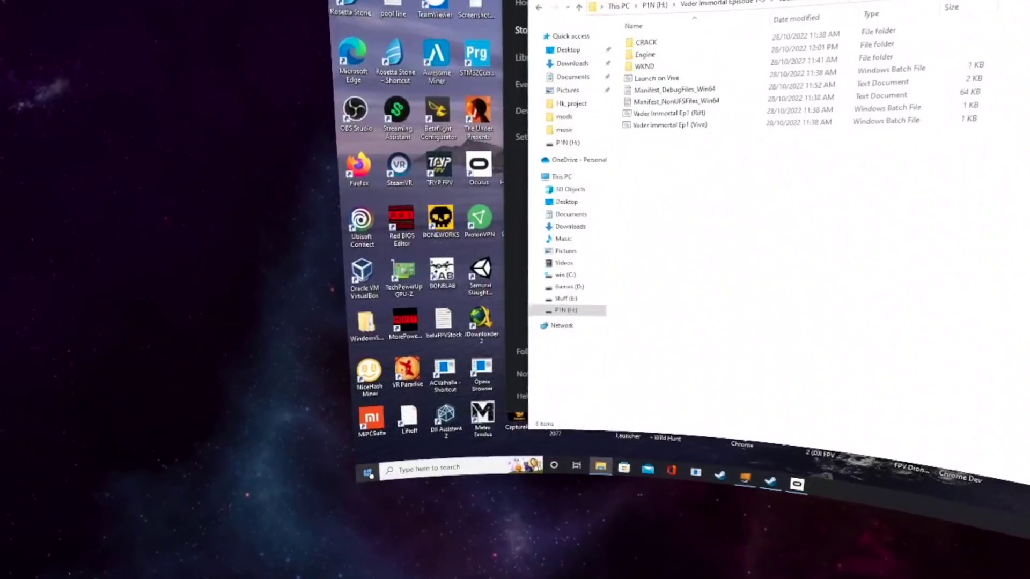
click(351, 487)
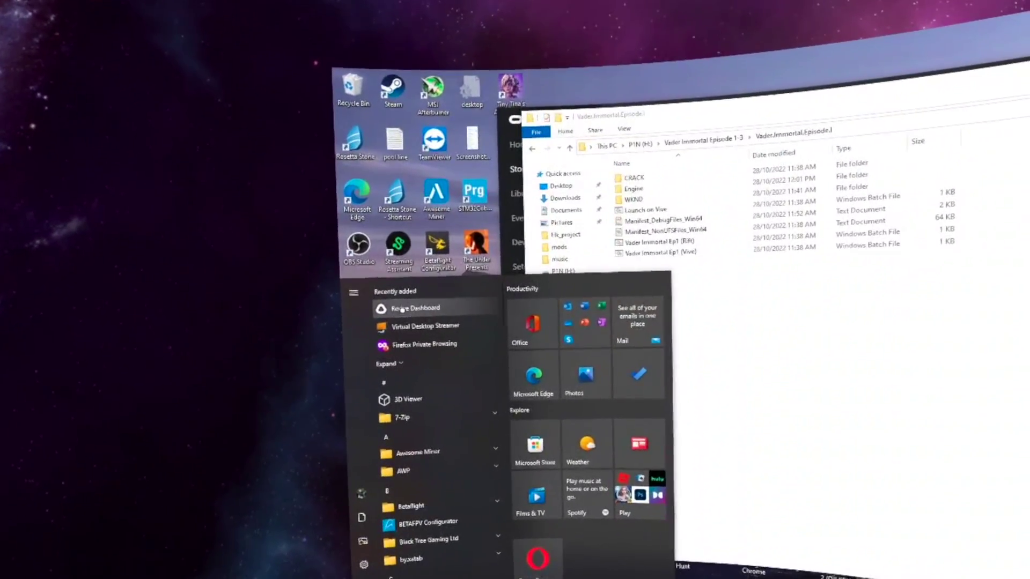
click(401, 308)
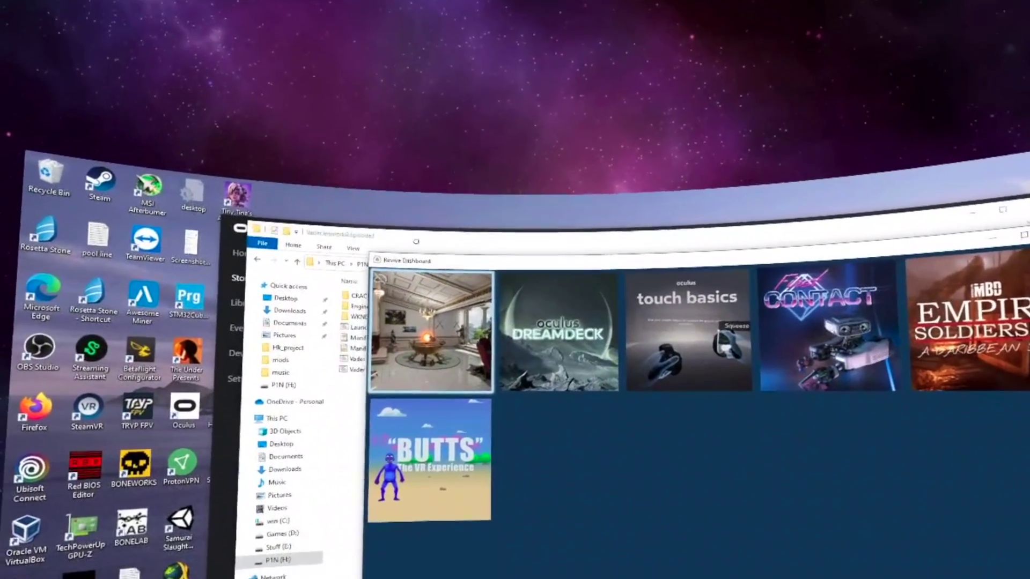
click(418, 250)
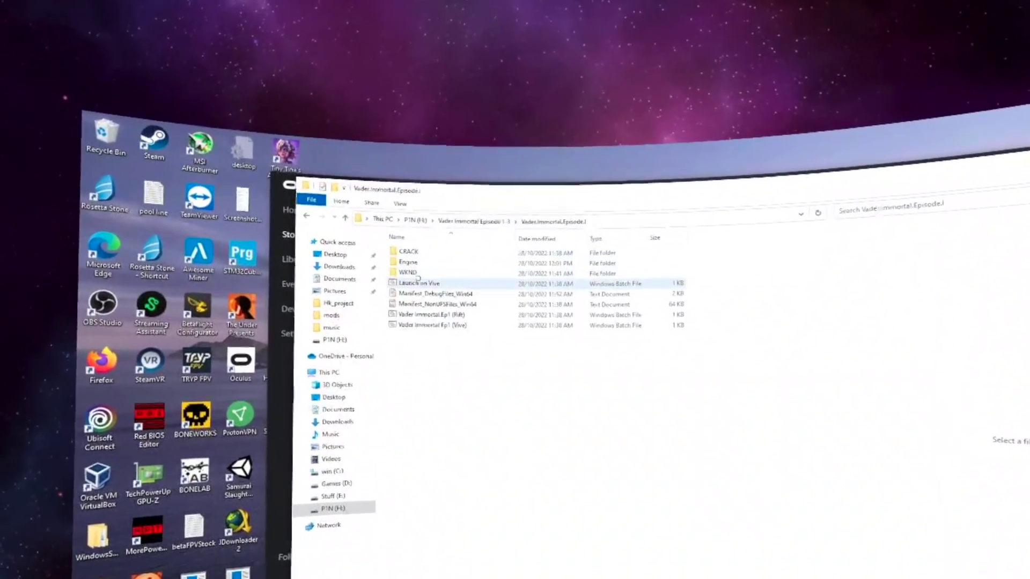
- Run the Launch on Vive batch file in the Vader.Immortal.Episode.I folder as administrator
right_click(428, 269)
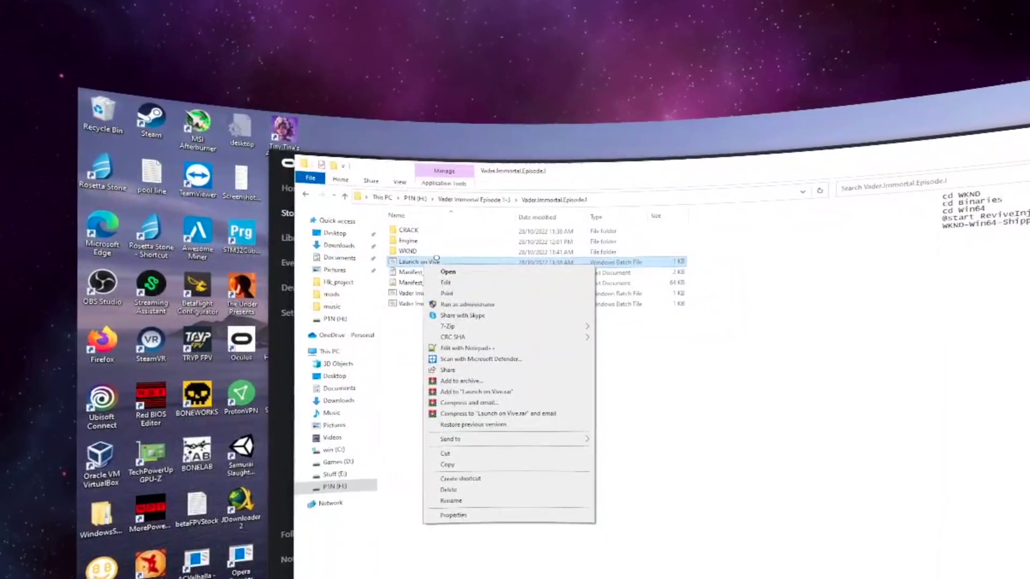
click(465, 270)
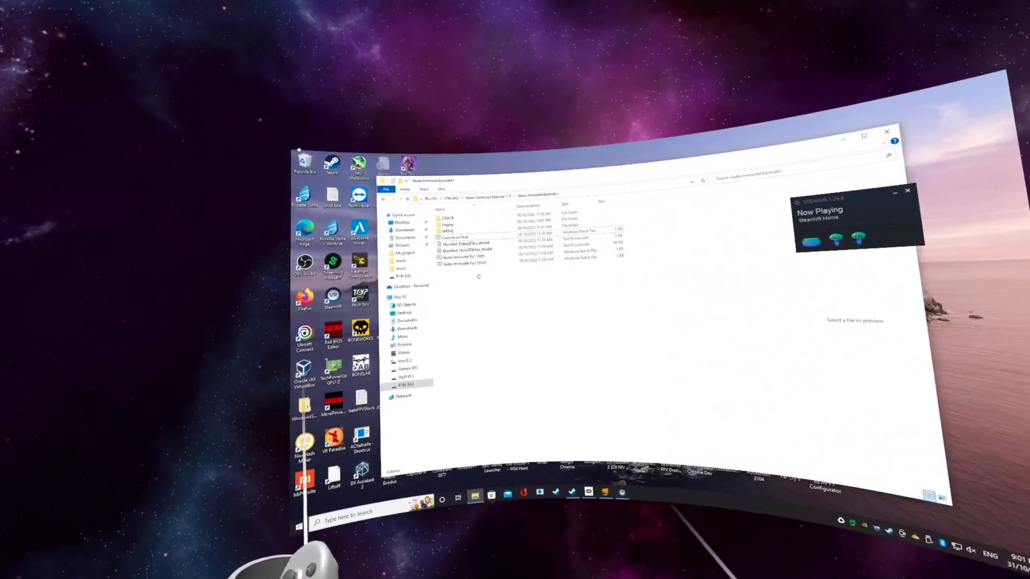
right_click(455, 237)
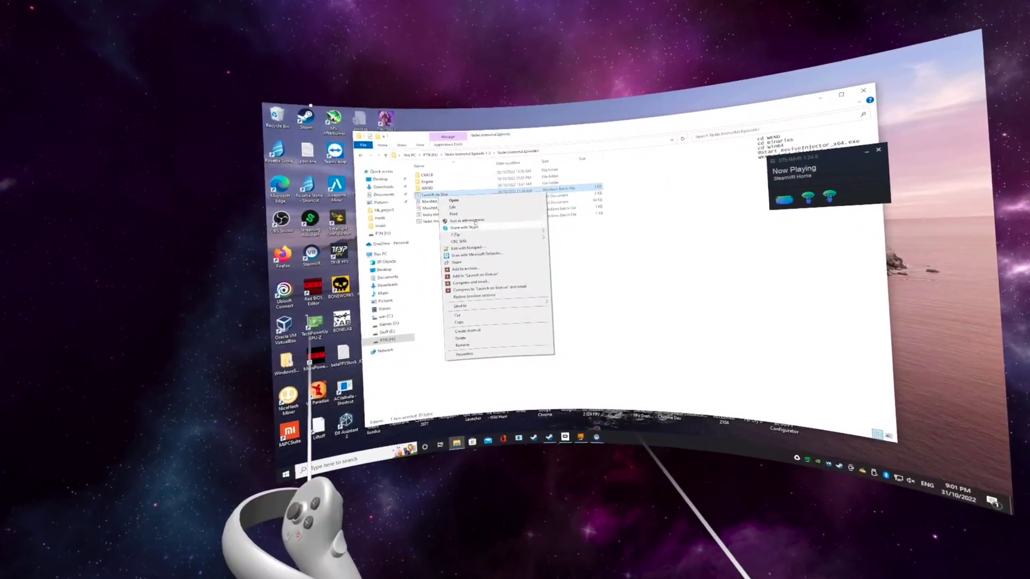
click(474, 222)
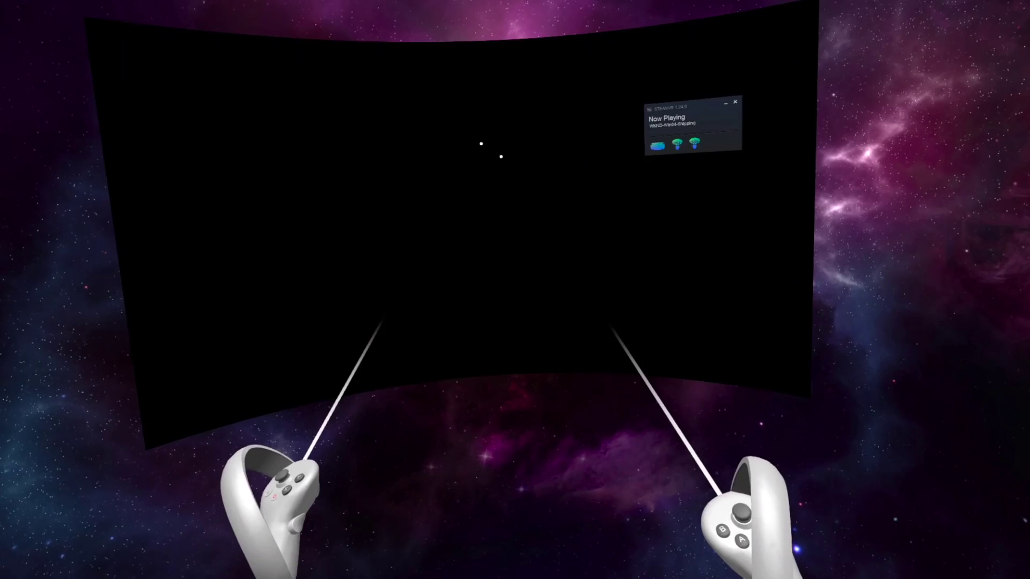
- Switch Virtual Desktop from the PC screen to VR and close the action manifest dialog for WKND-Win64-Shipping
key(Menu)
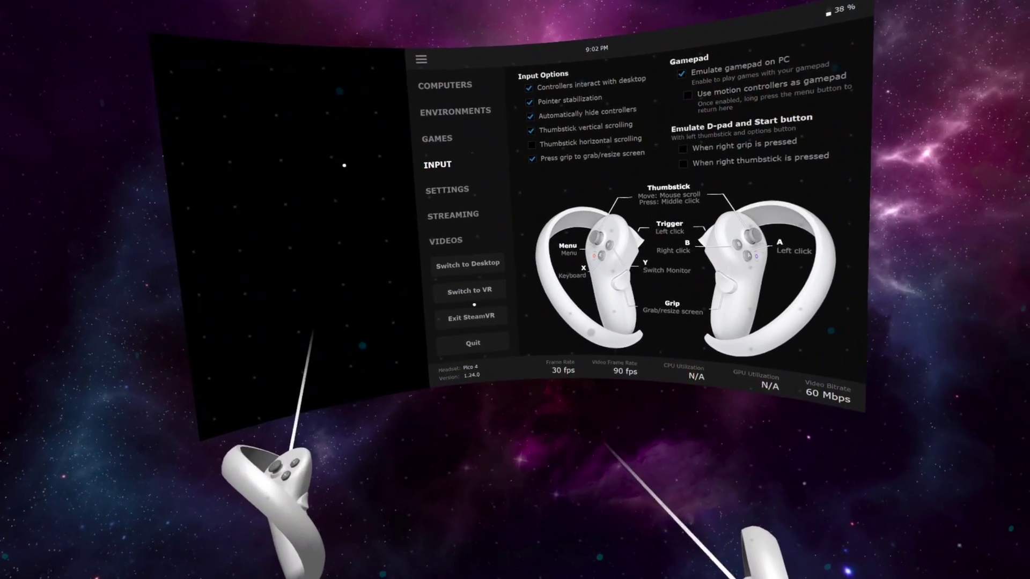
click(474, 286)
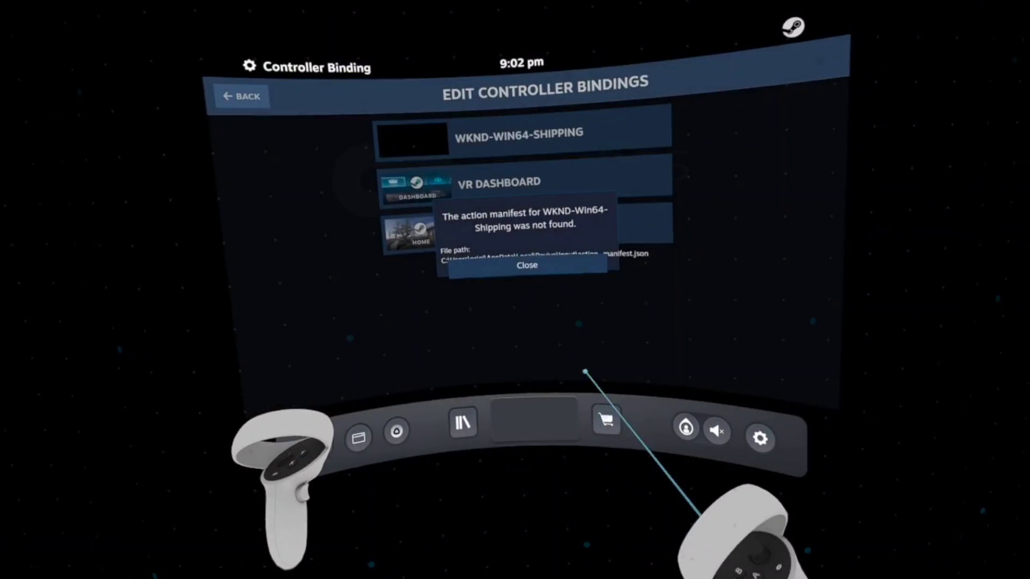
click(533, 278)
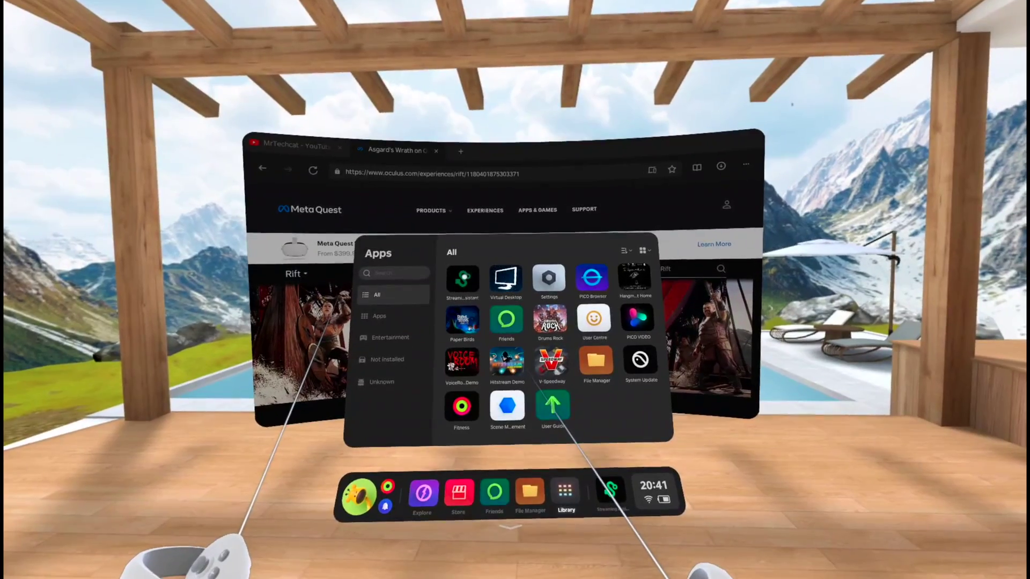
- Start Streaming Assistant from the headset's app library and show the PC desktop inside SteamVR
click(463, 283)
click(609, 481)
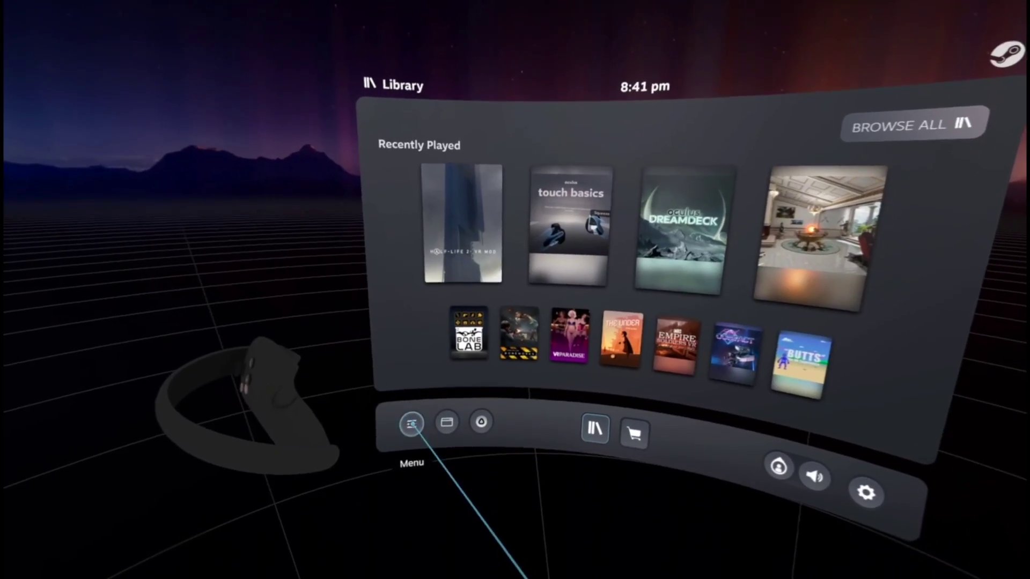
click(421, 457)
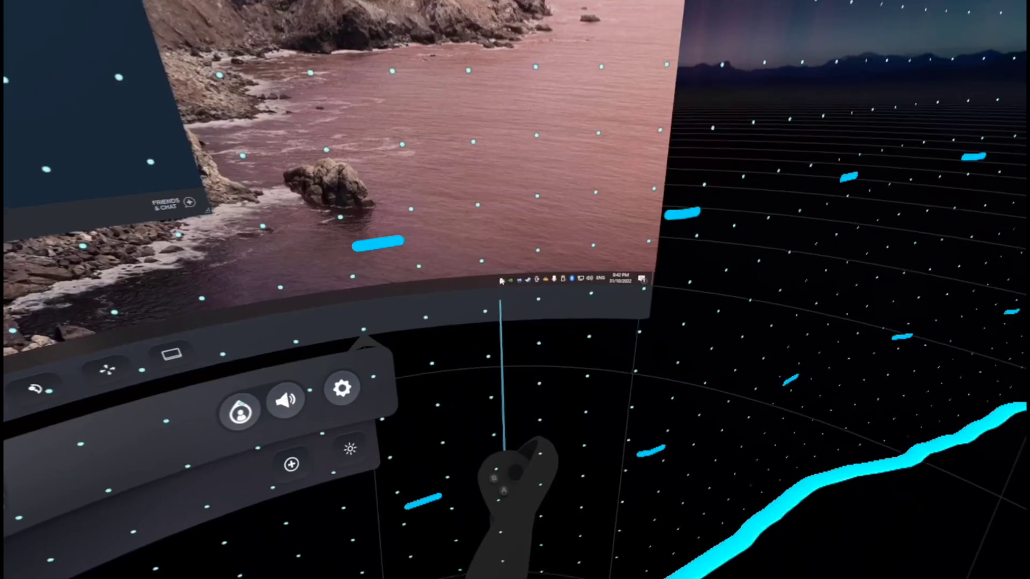
- Open the Revive game library on the PC desktop, move its window aside and launch Oculus First Contact
right_click(502, 280)
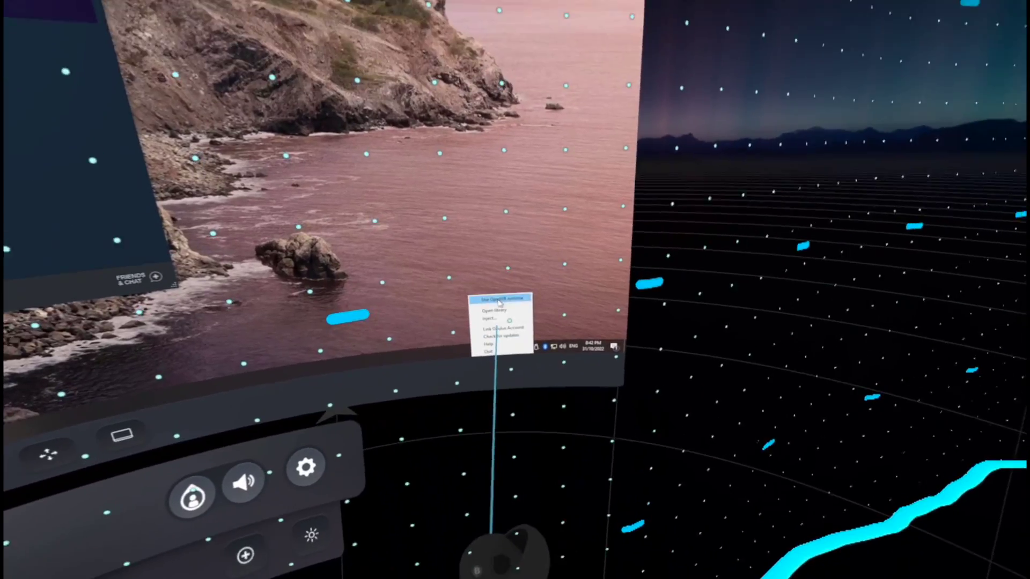
click(503, 289)
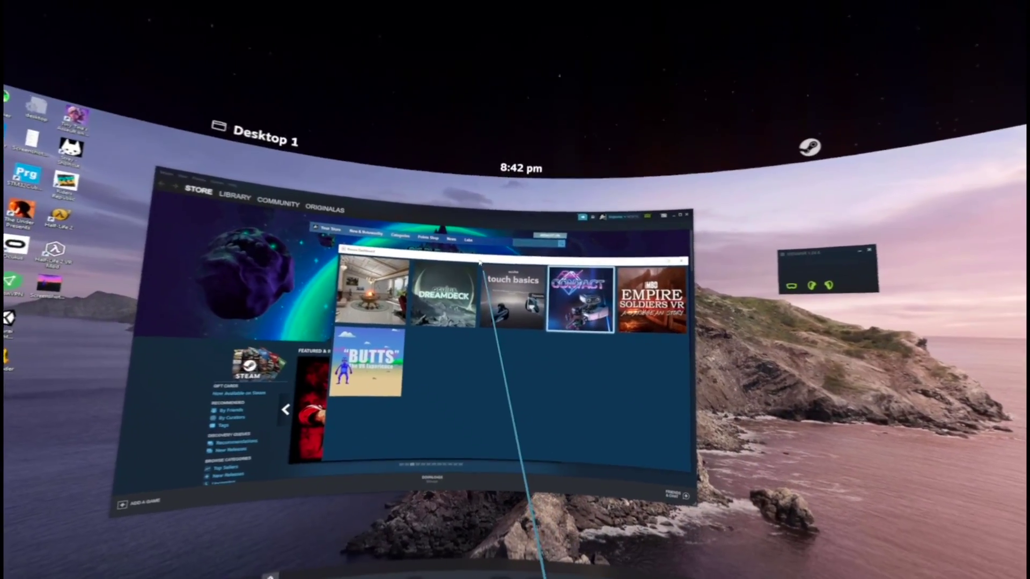
drag(480, 262, 525, 253)
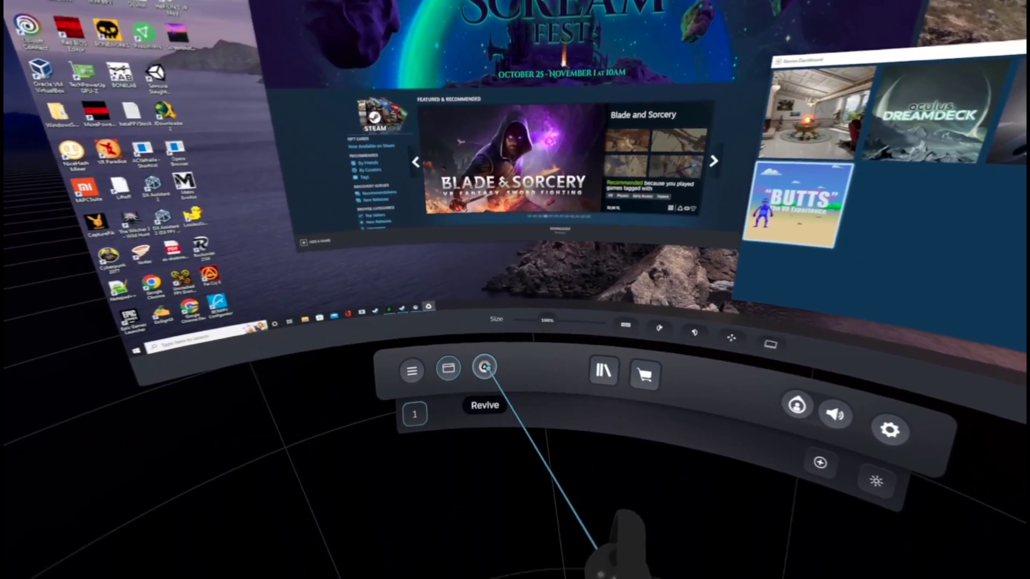
click(492, 372)
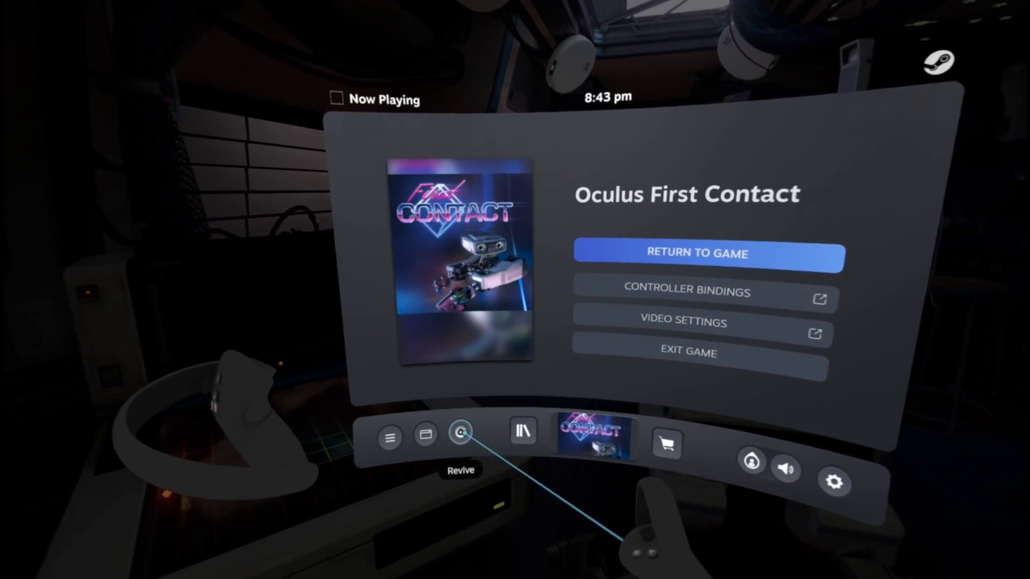
- Examine the Pico controller bindings for Revive in Oculus First Contact and the binding entry for WKND-Win64-Shipping
click(697, 290)
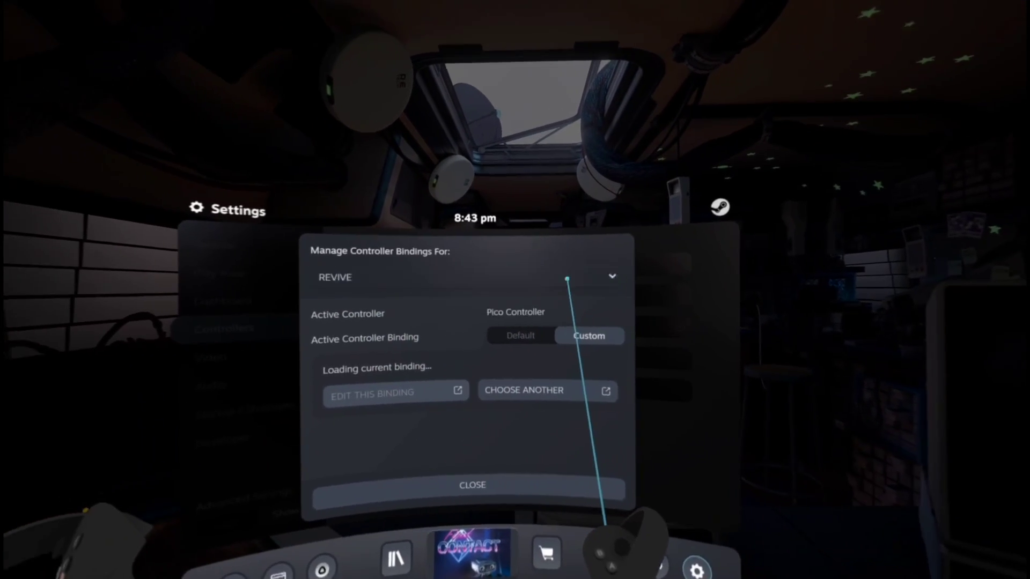
click(567, 279)
click(643, 276)
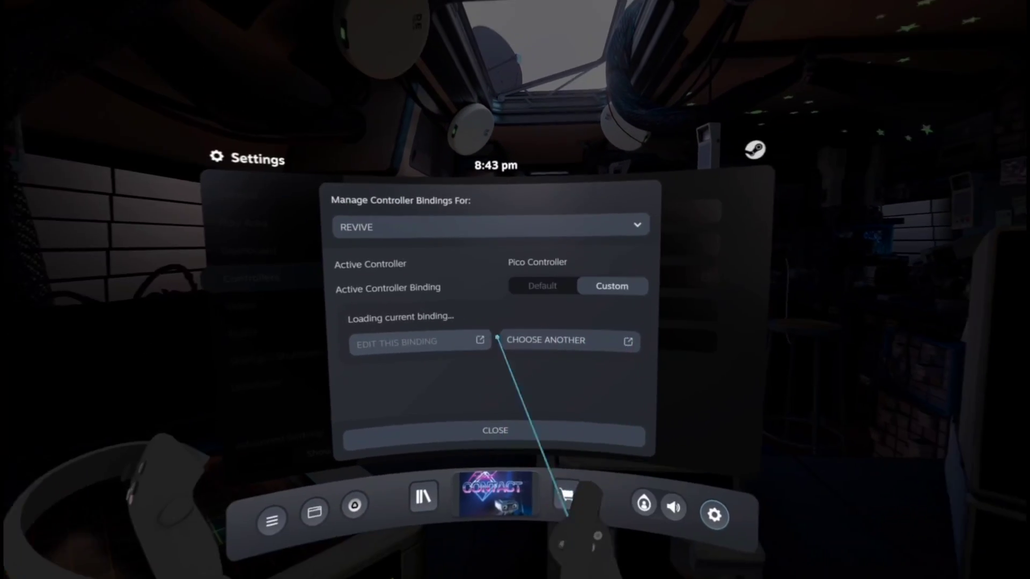
click(537, 366)
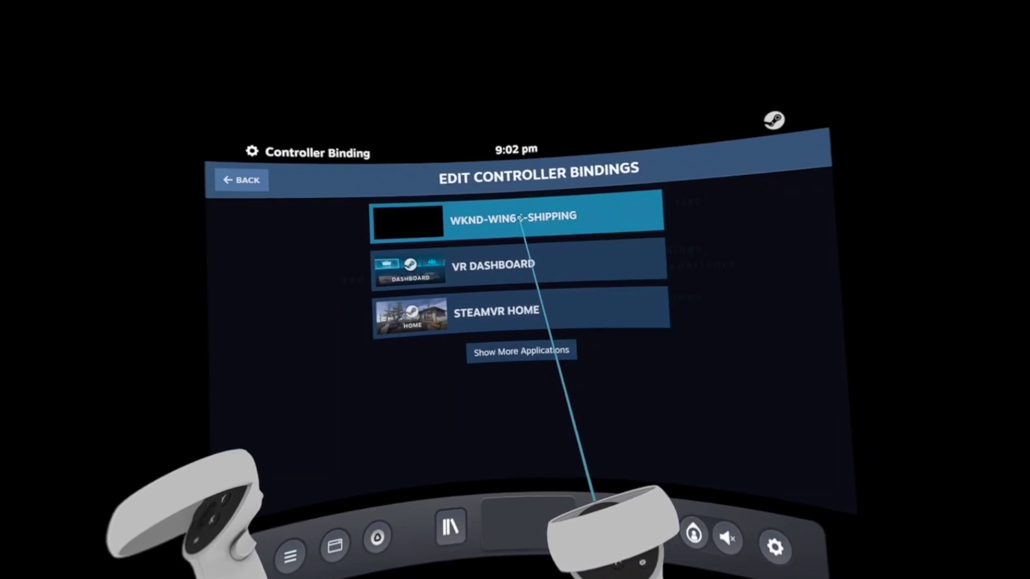
click(524, 213)
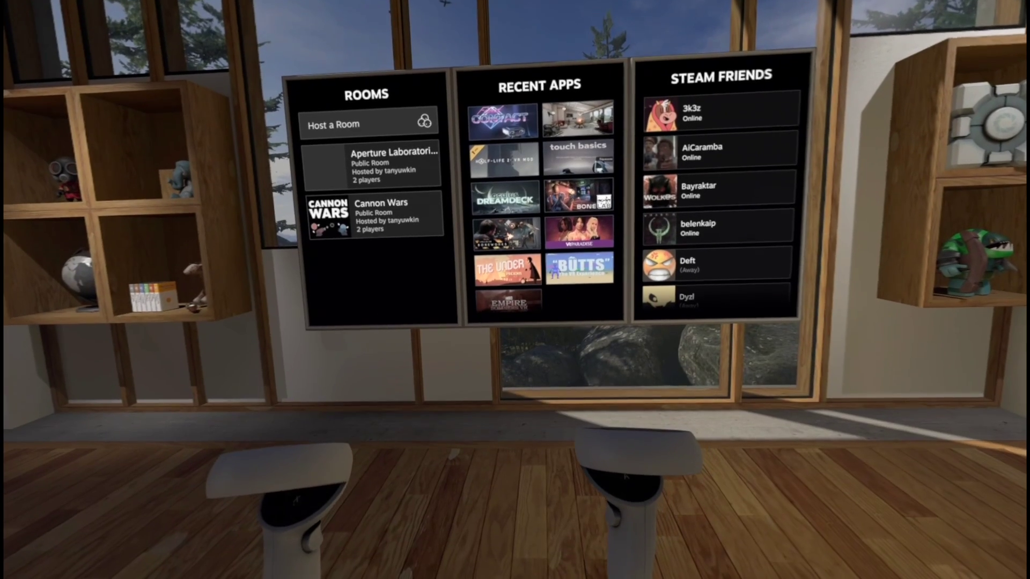
- Bring up the headset's app library over SteamVR Home and exit Streaming Assistant
key(Home)
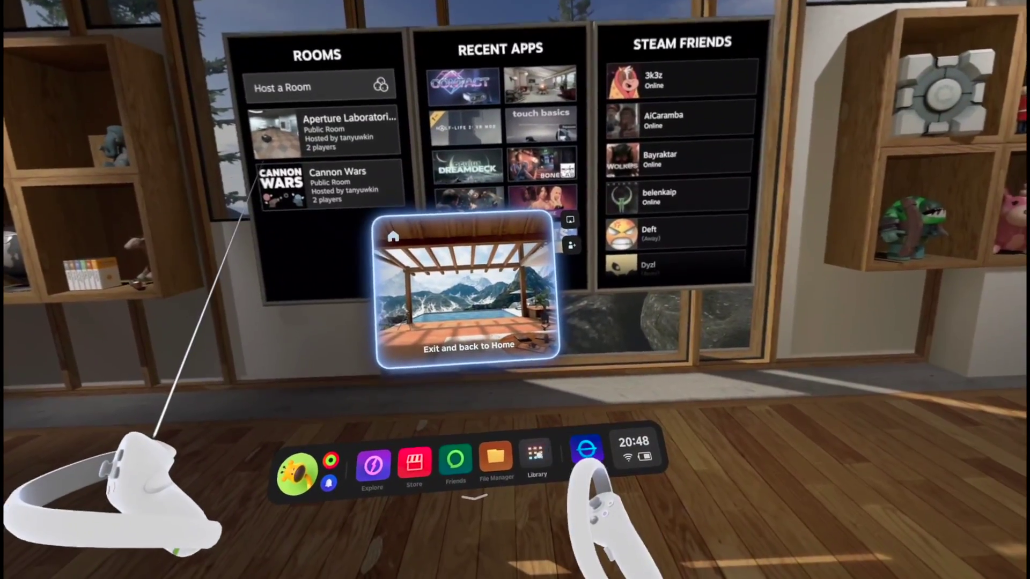
click(540, 469)
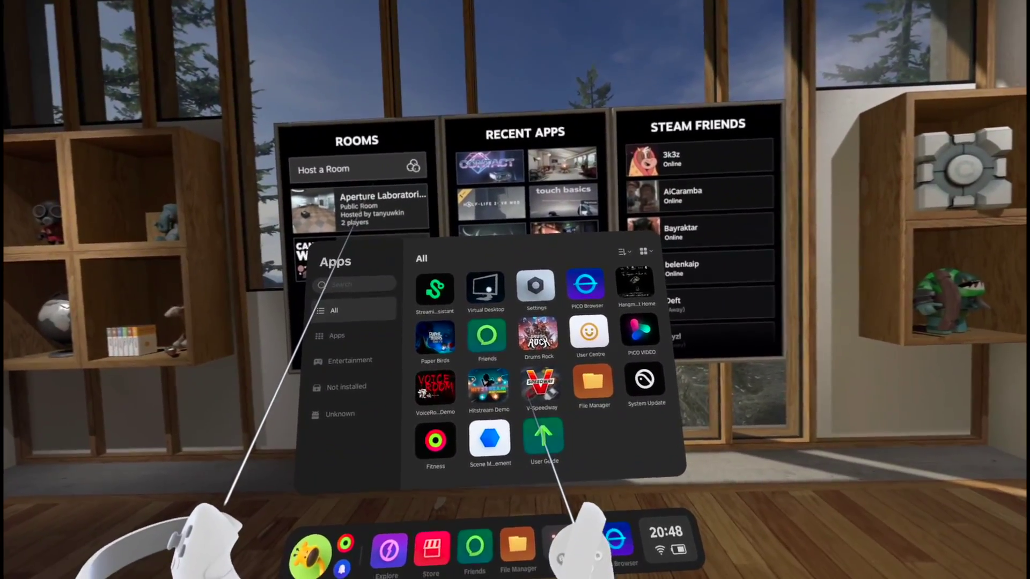
click(545, 445)
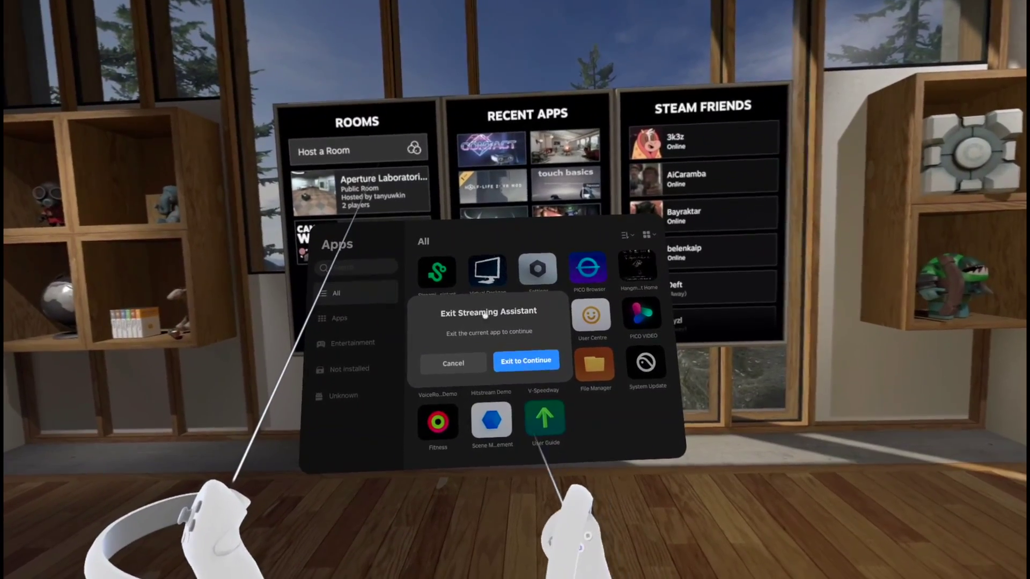
click(523, 367)
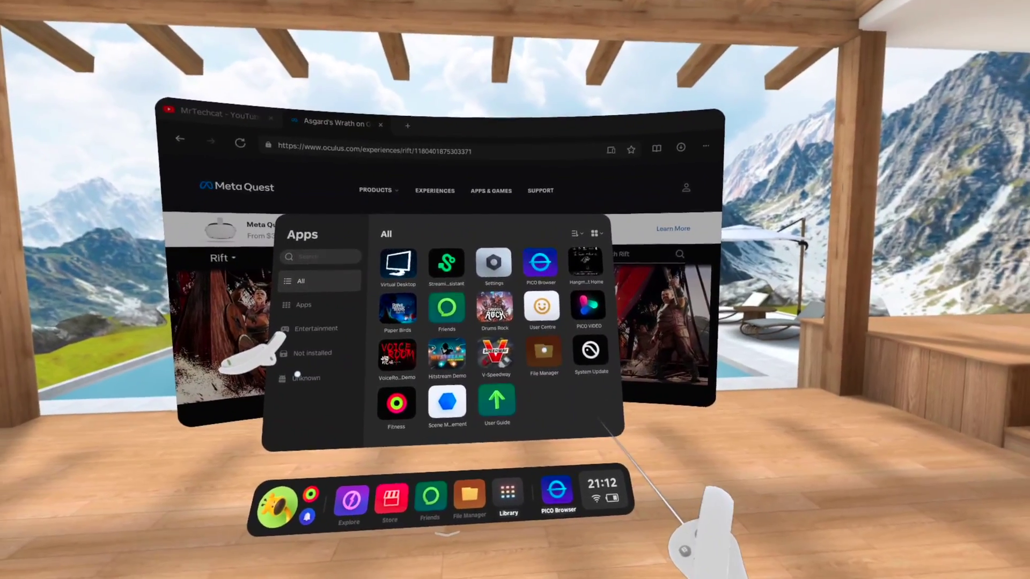
- Open the Download folder among all files in the headset's File Manager
click(563, 397)
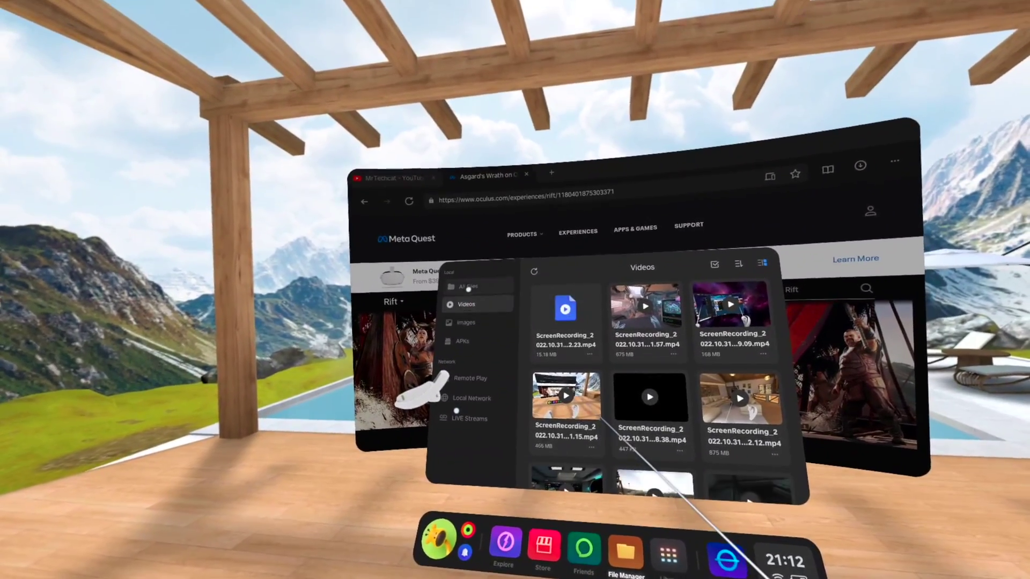
click(468, 288)
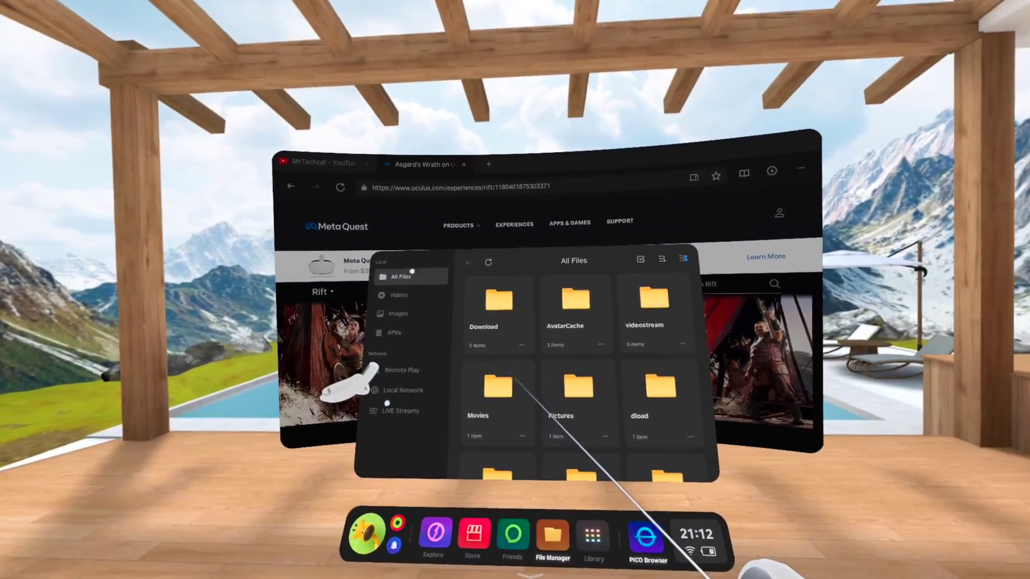
scroll(515, 322, down, 5)
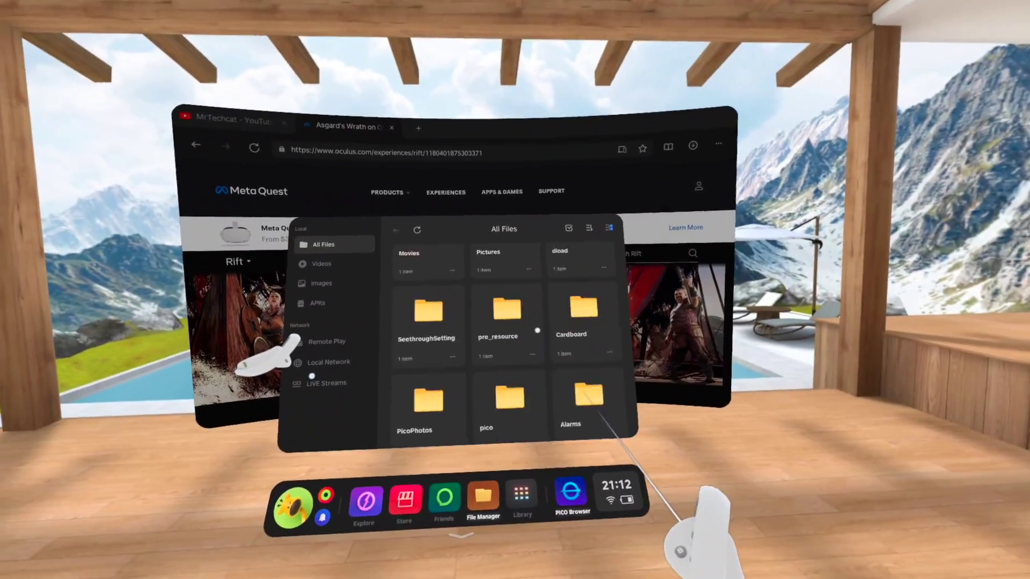
scroll(517, 354, up, 5)
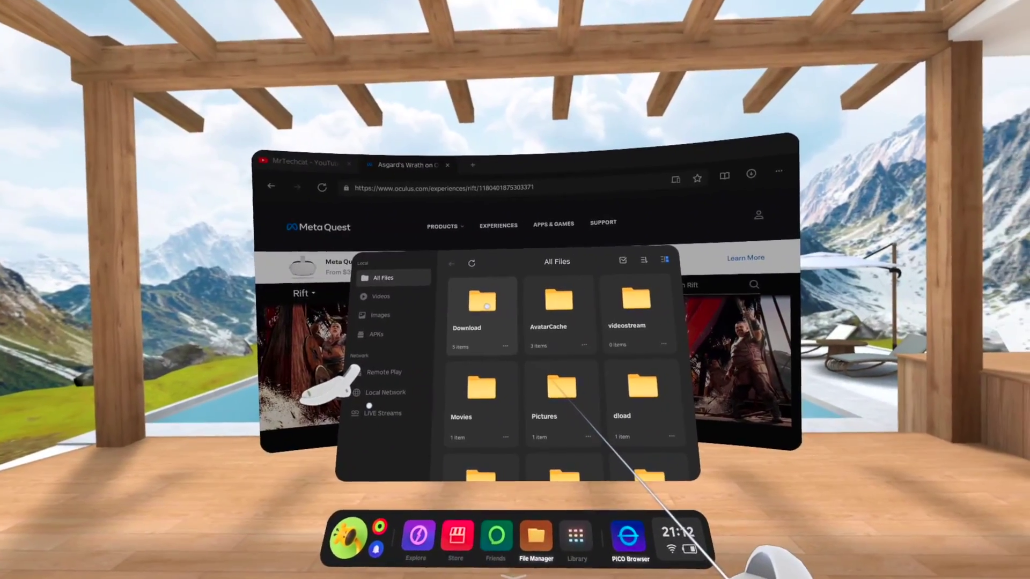
click(483, 306)
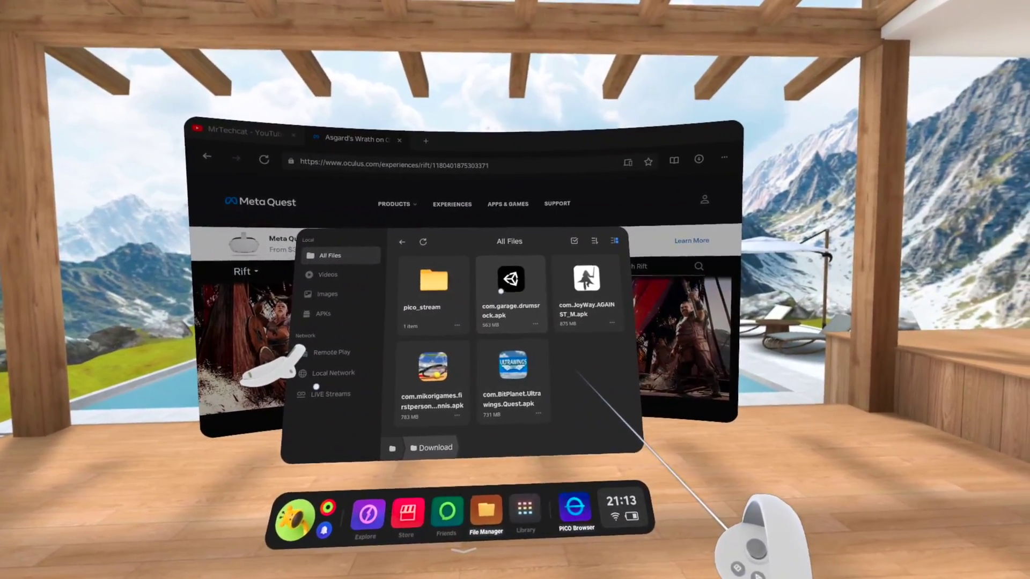
- Open the installer for com.garage.drumsrock.apk and check the app library for Drums Rock
click(506, 298)
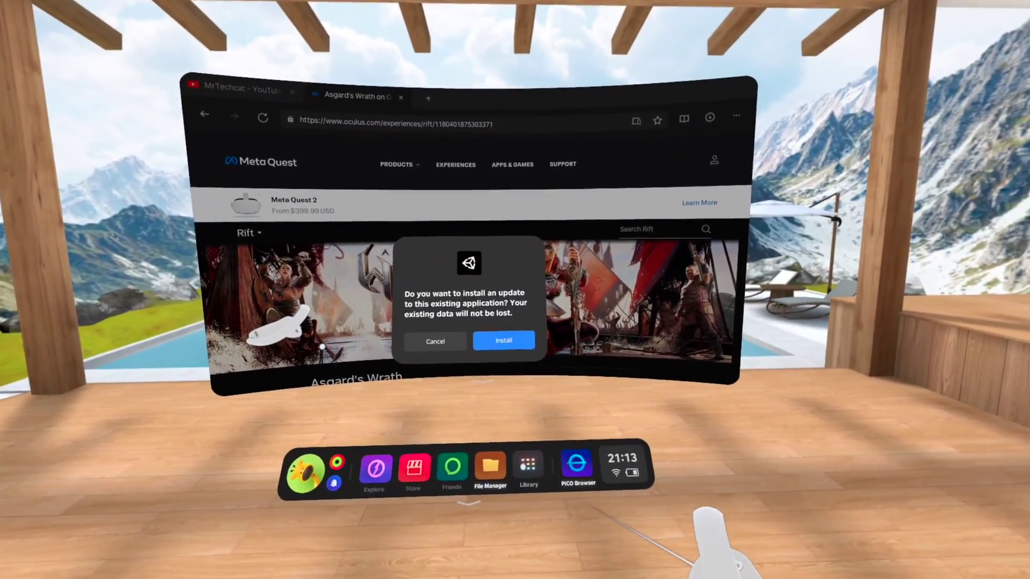
click(537, 487)
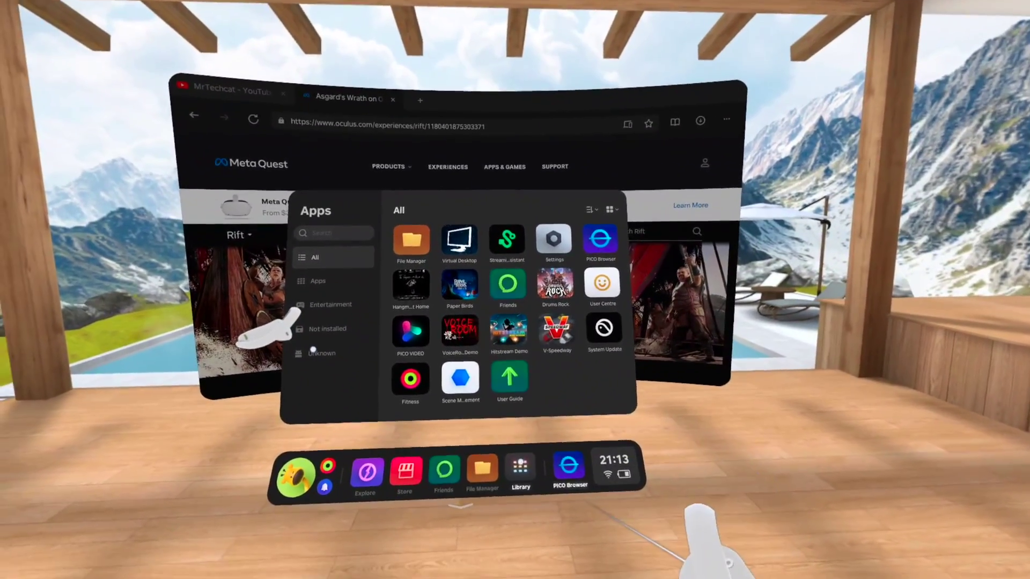
click(527, 469)
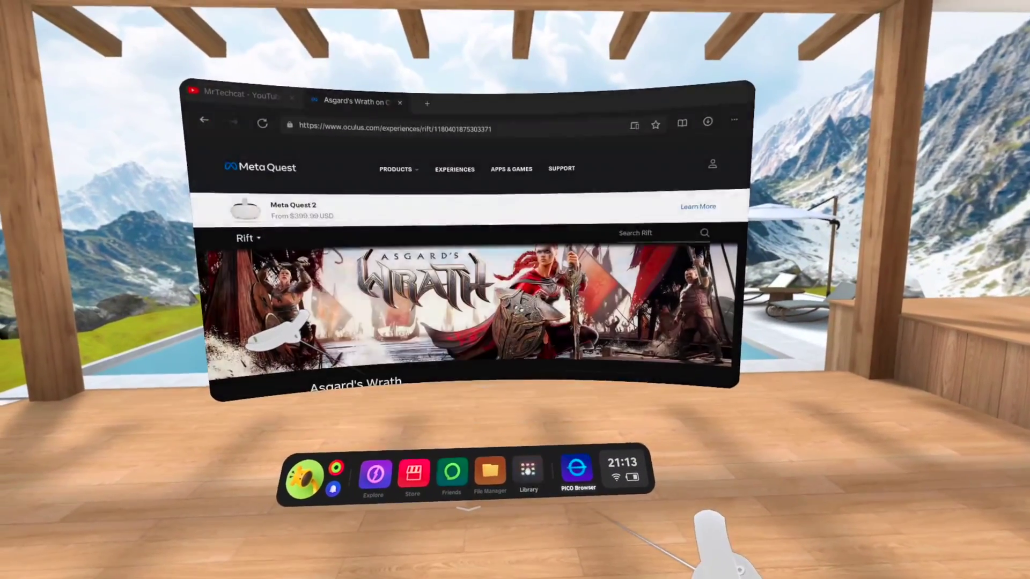
- Return to the Download folder in File Manager and try to install com.garage.drumsrock.apk again
click(538, 473)
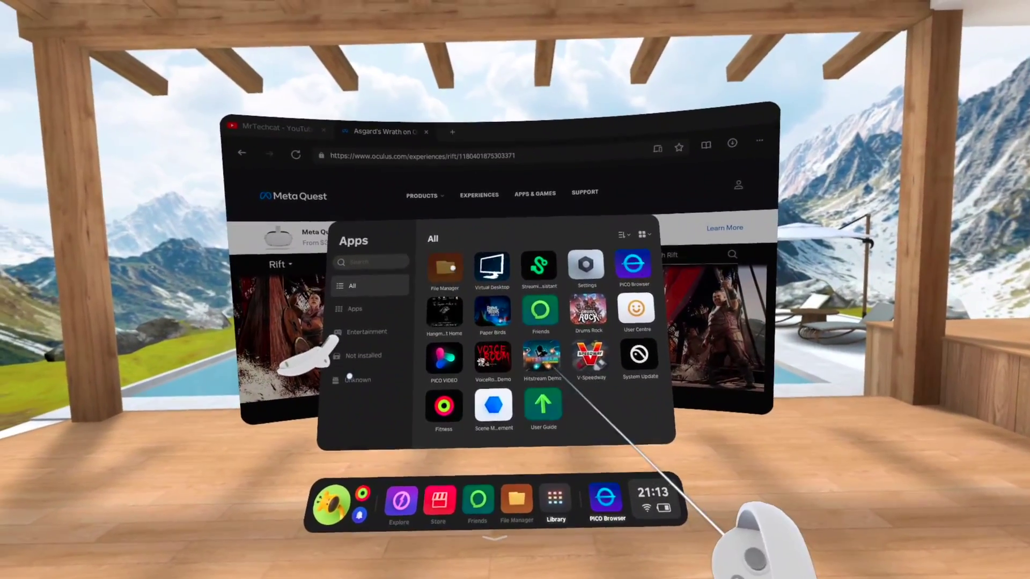
click(430, 248)
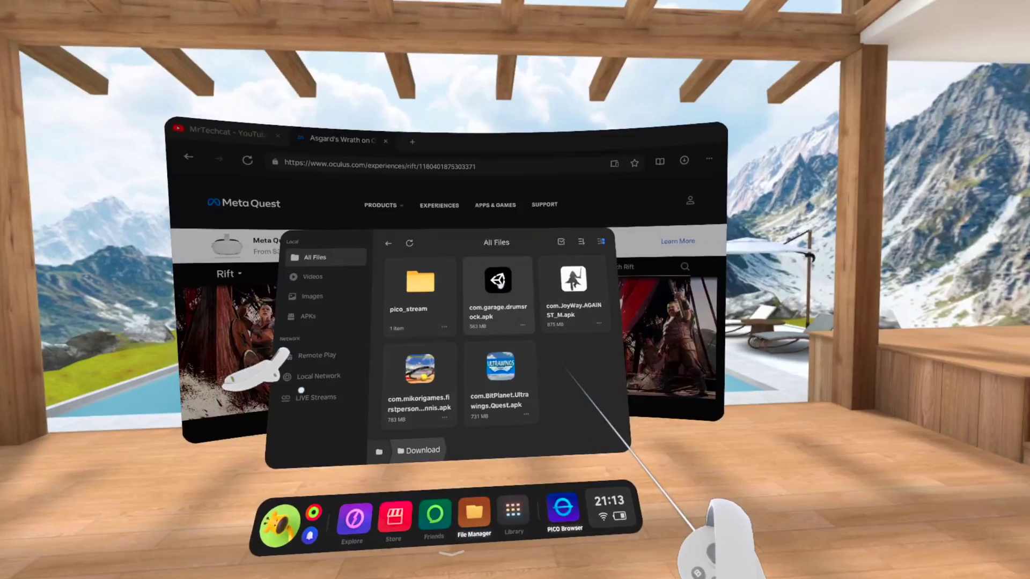
click(498, 295)
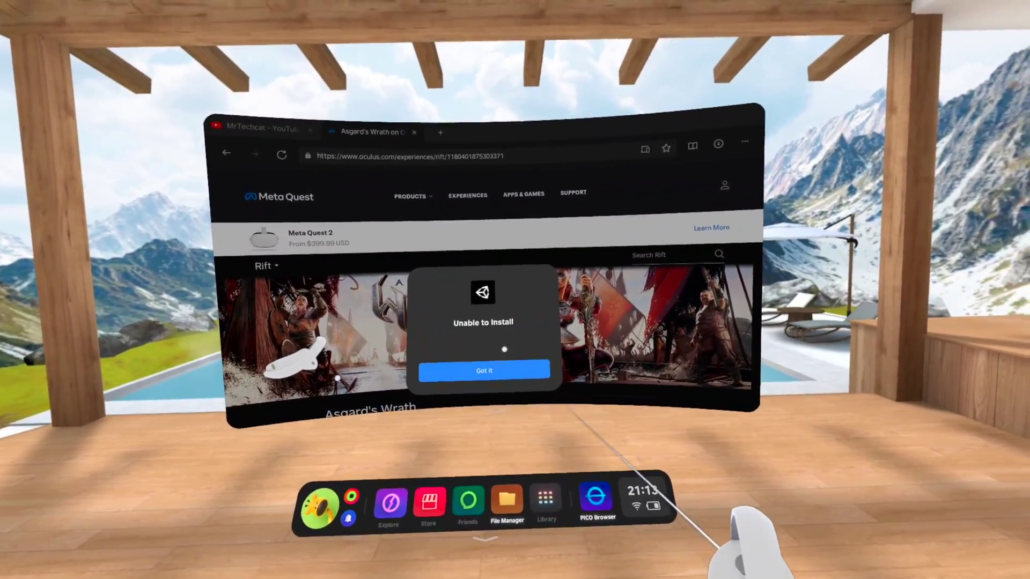
- Close the failed Drums Rock installation, install the application with the landscape picture icon, and finish its installer
click(499, 360)
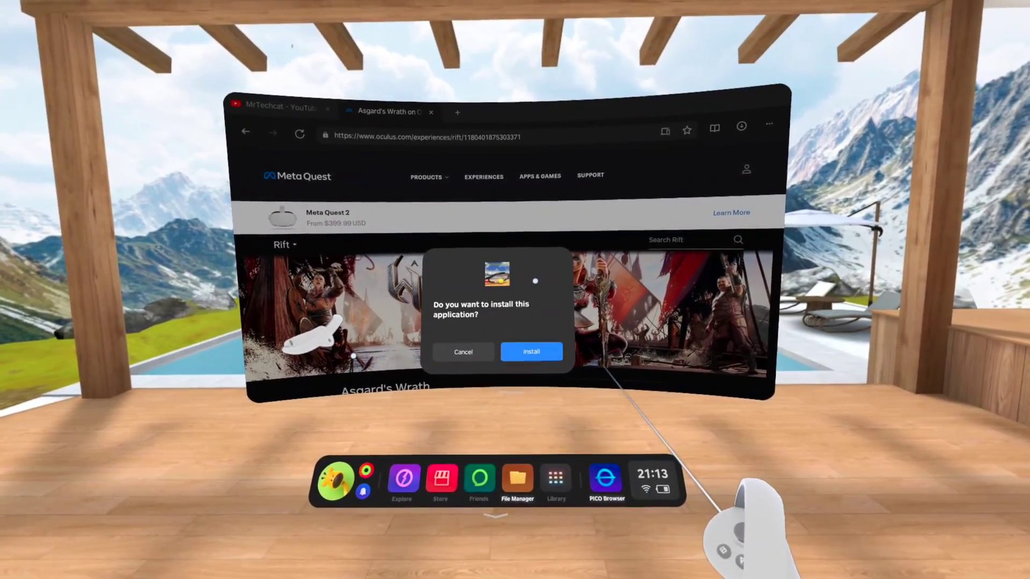
click(526, 349)
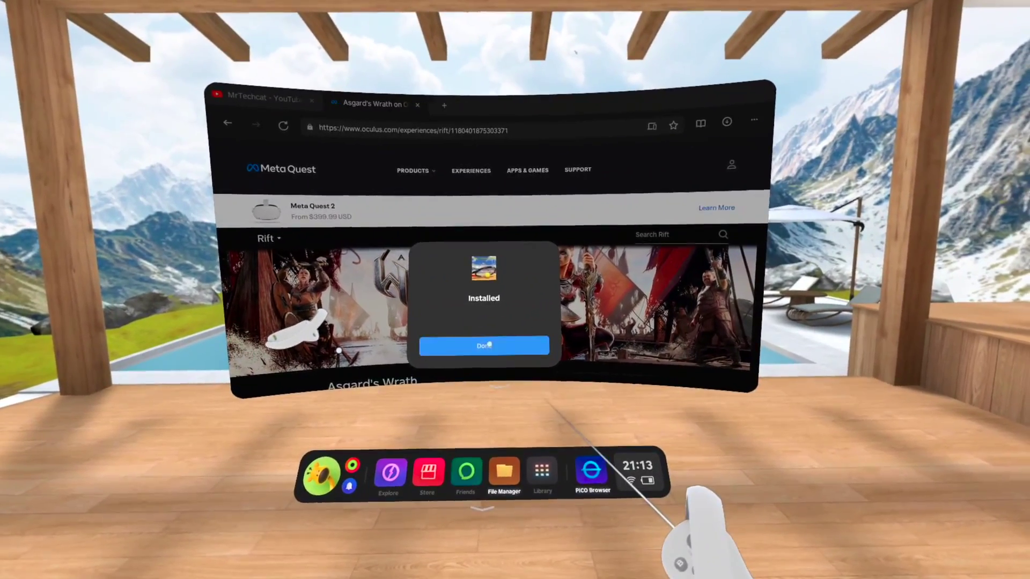
click(489, 344)
- Launch AGAINST_M from the headset's app library and reopen the library showing all apps
click(542, 472)
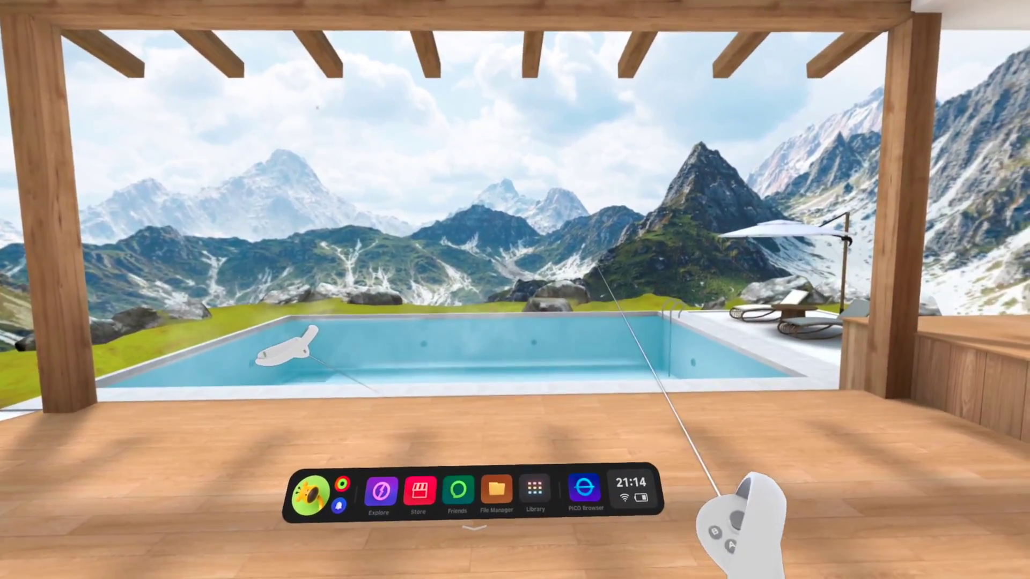
click(550, 516)
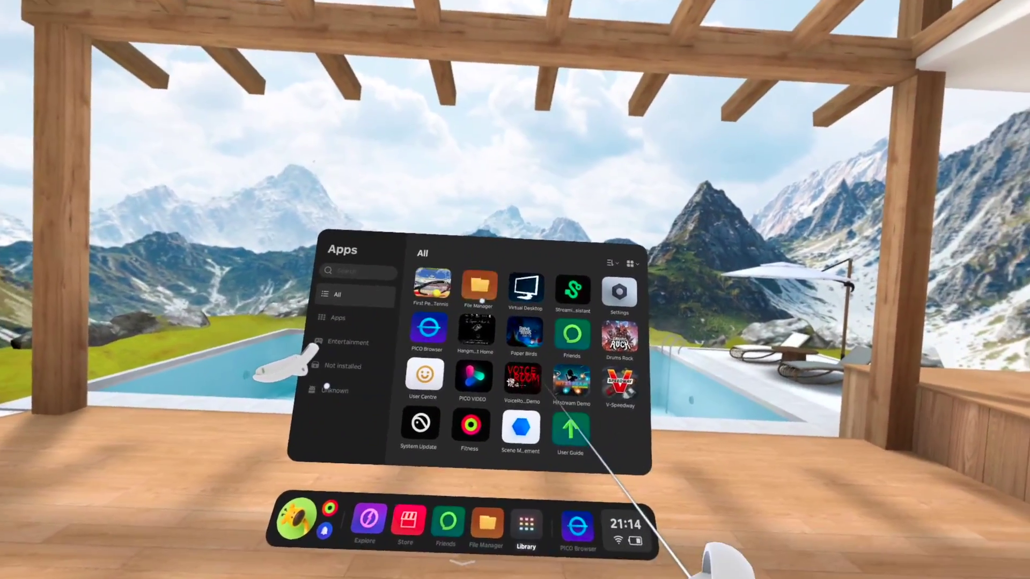
click(481, 298)
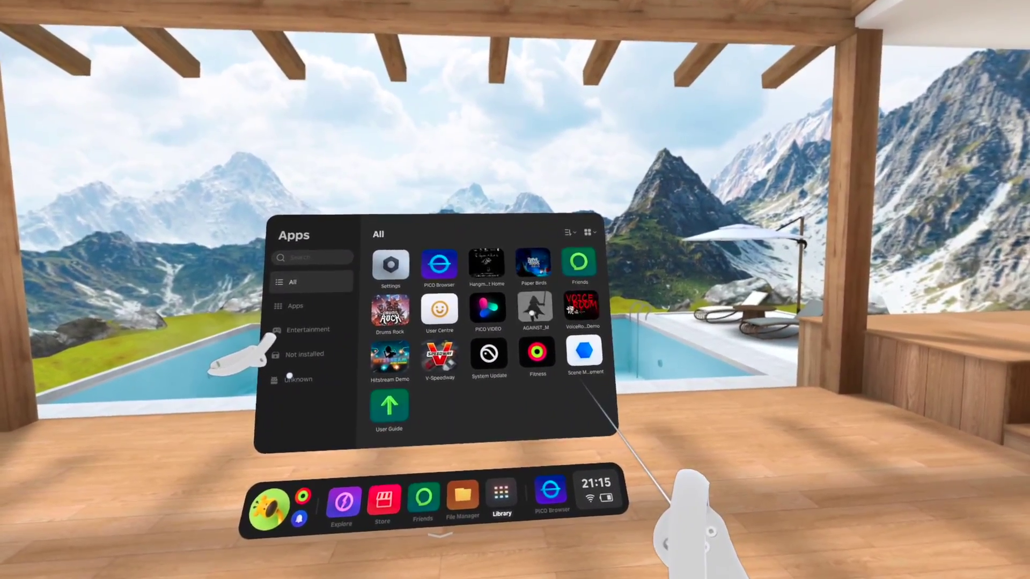
click(536, 310)
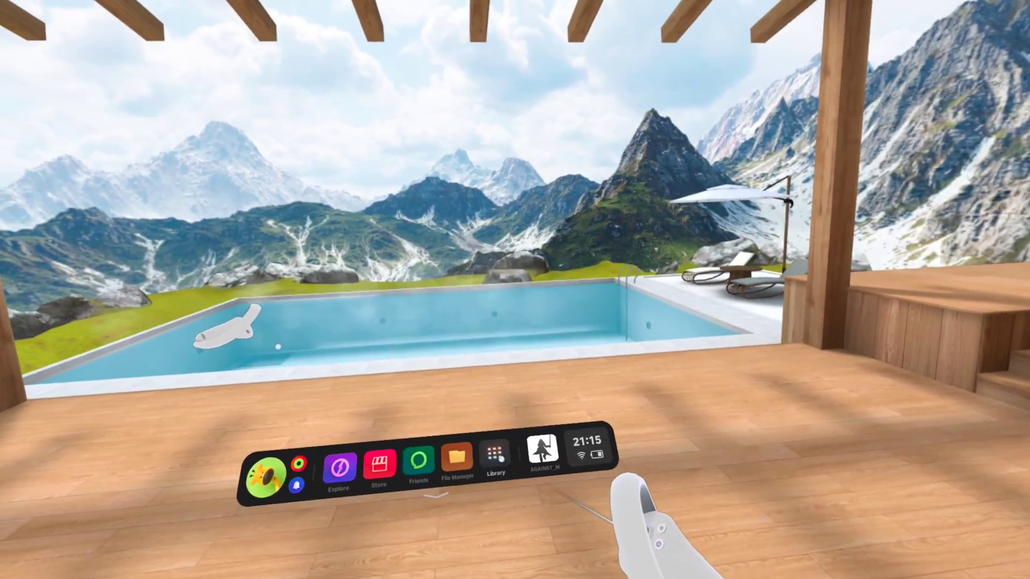
click(479, 445)
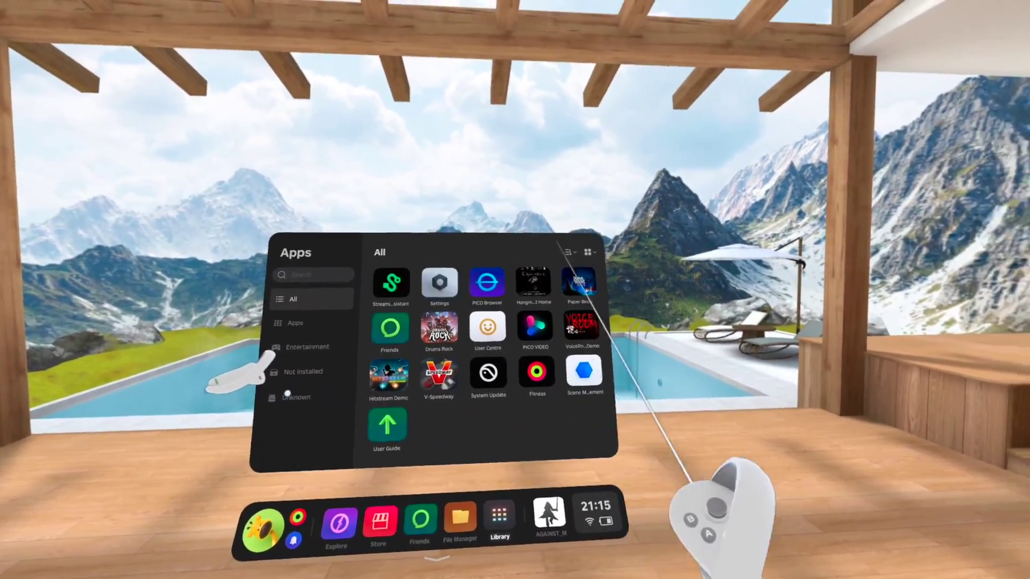